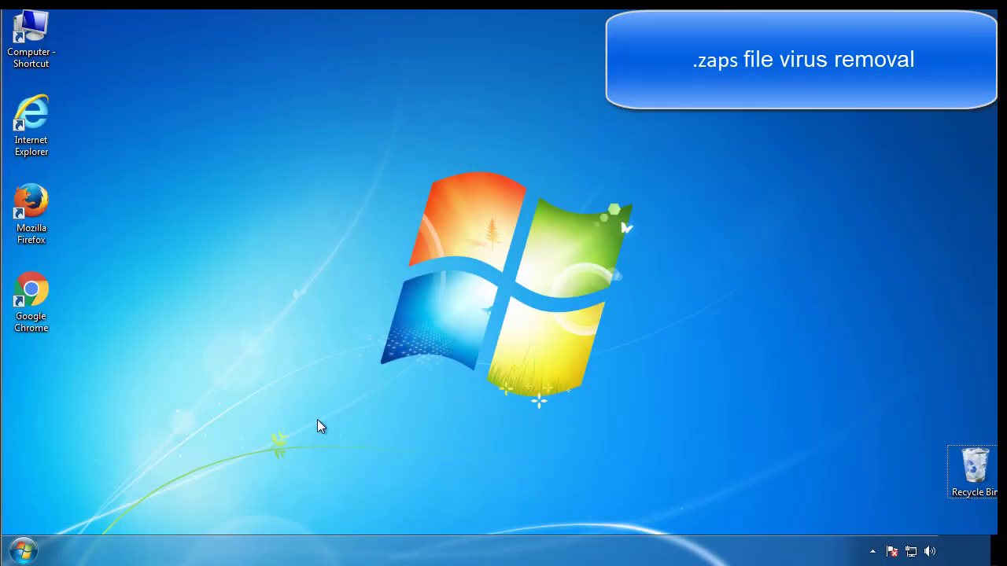
Launch msconfig, enable Safe boot with the Minimal option, and restart Windows
click(31, 551)
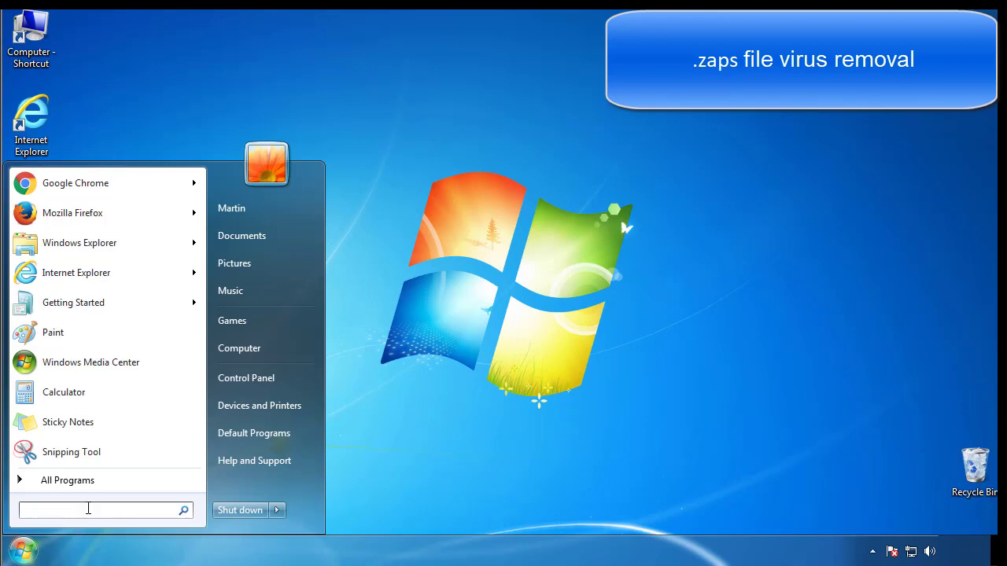
text(msconfig)
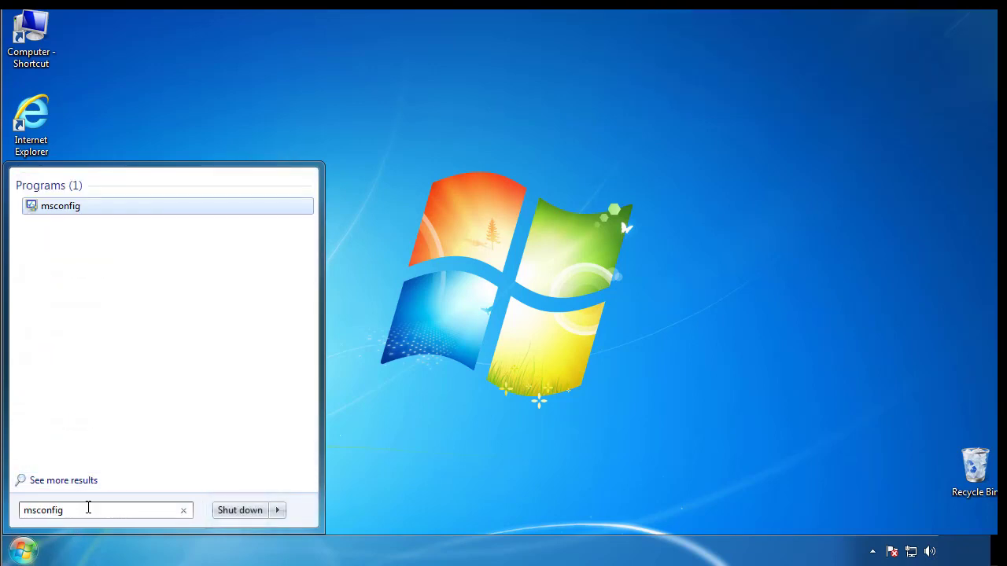
key(Return)
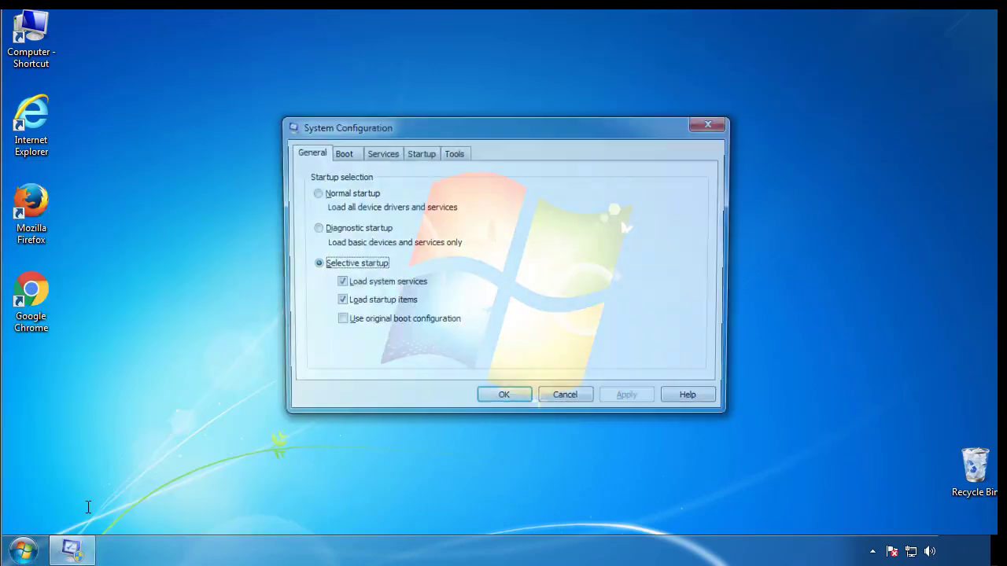
click(340, 154)
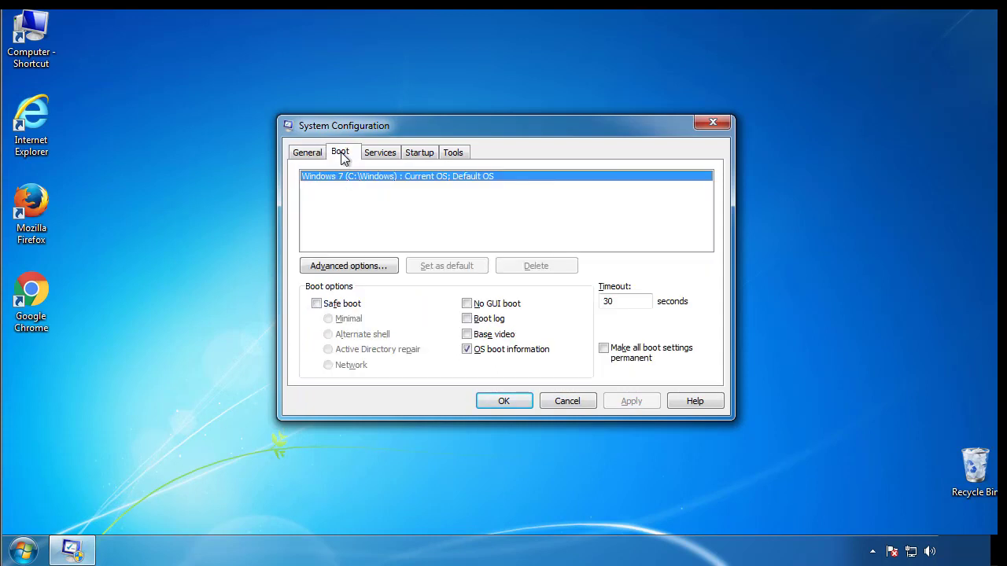
click(316, 303)
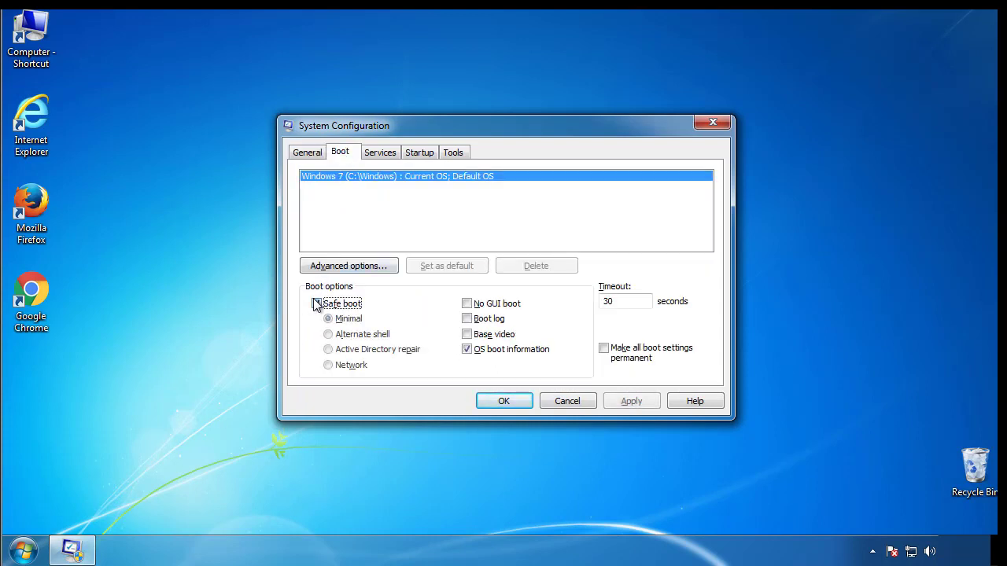
click(511, 402)
click(454, 306)
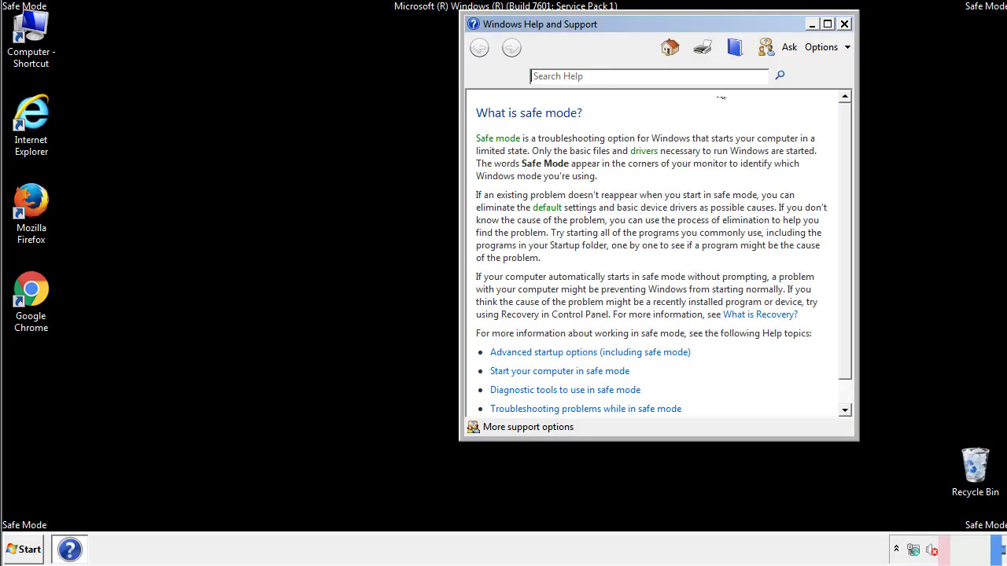
Close Safe Mode Help and set Folder Options to show hidden files, folders and drives
click(843, 24)
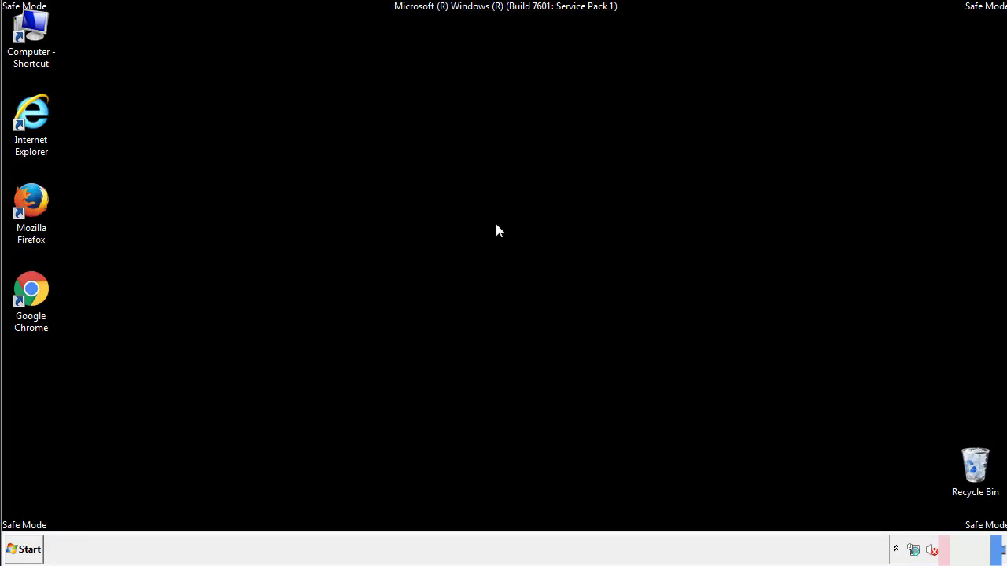
click(31, 548)
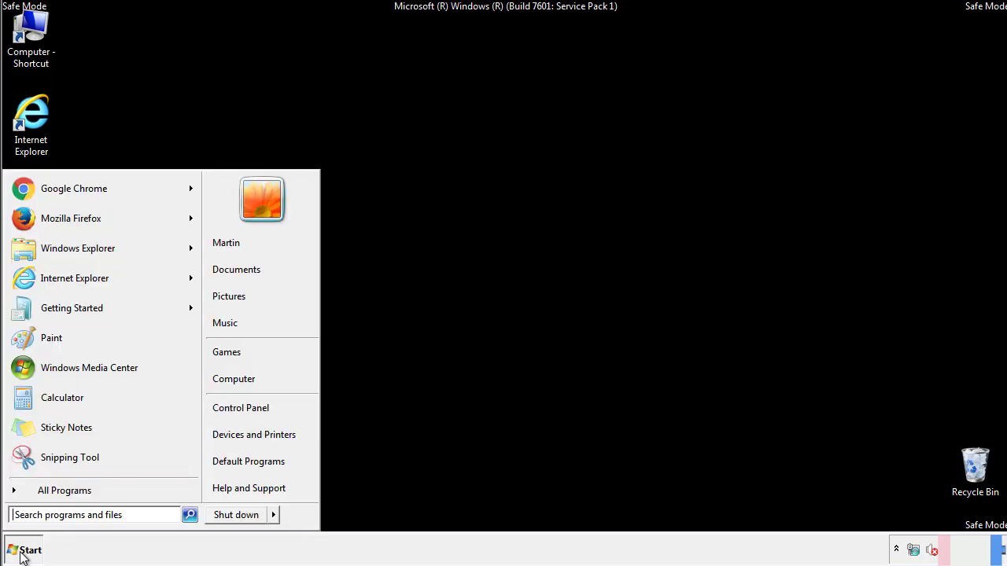
click(251, 406)
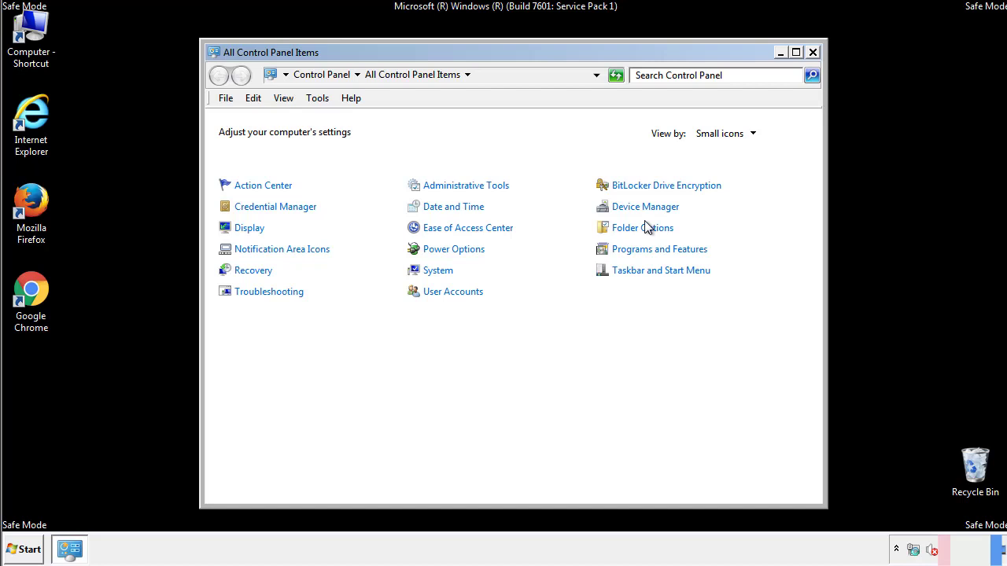
click(645, 229)
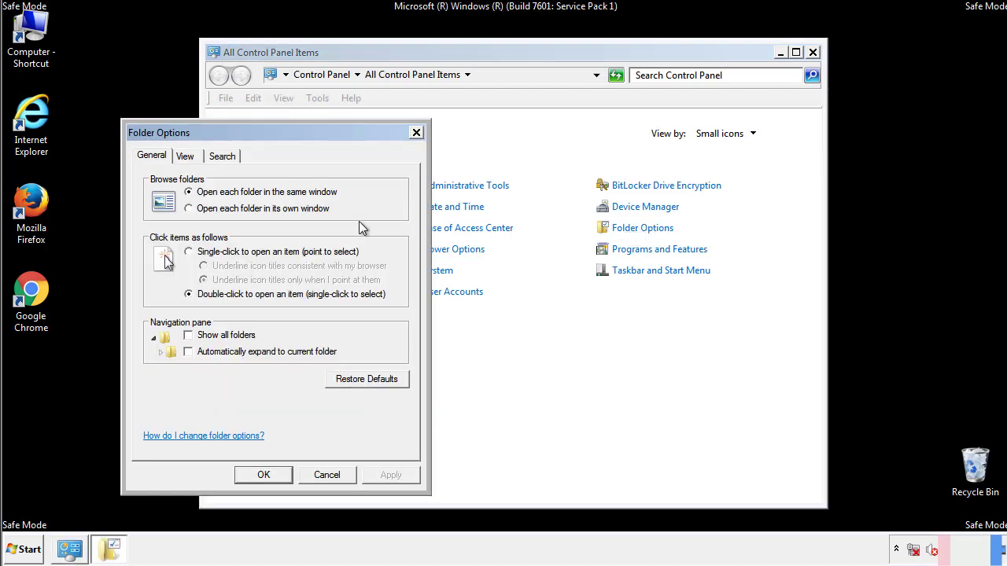
click(188, 161)
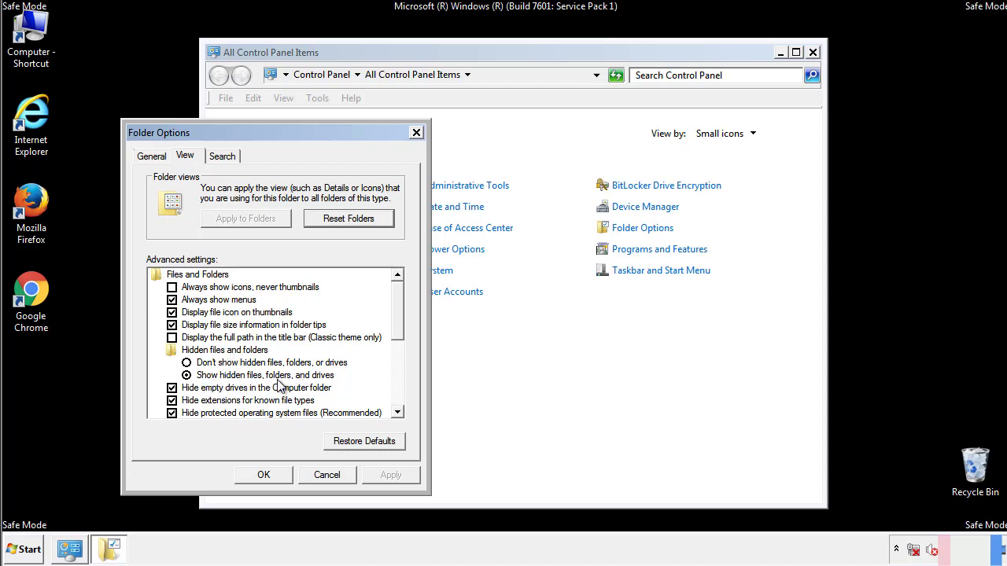
click(271, 473)
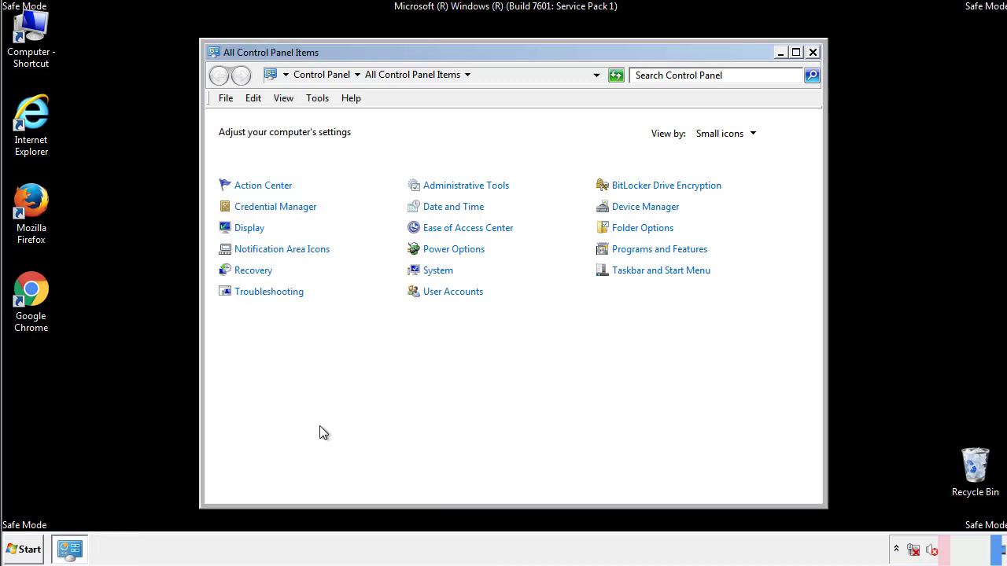
click(813, 52)
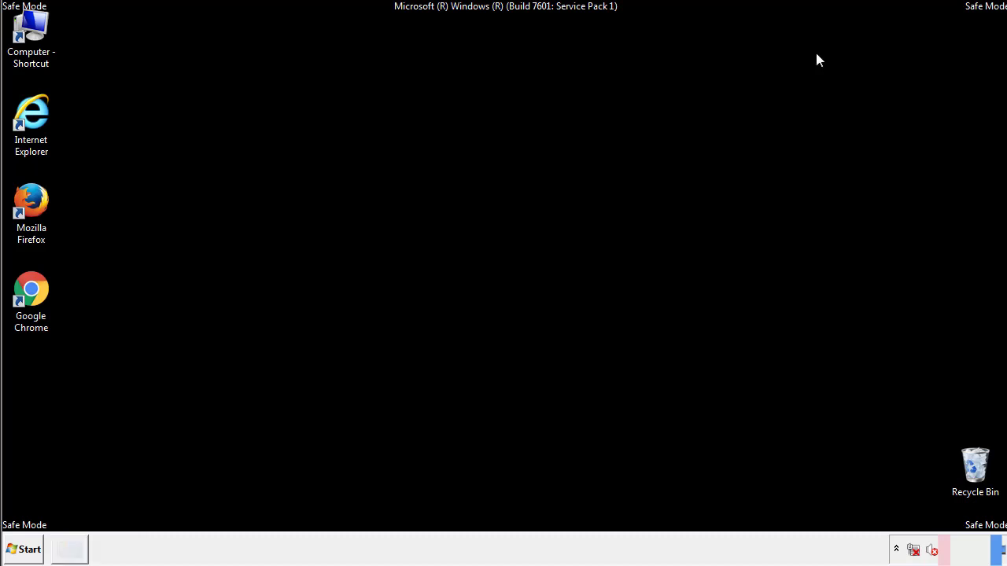
Browse to C:\Windows\System32\drivers\etc and open the hosts file
double_click(41, 27)
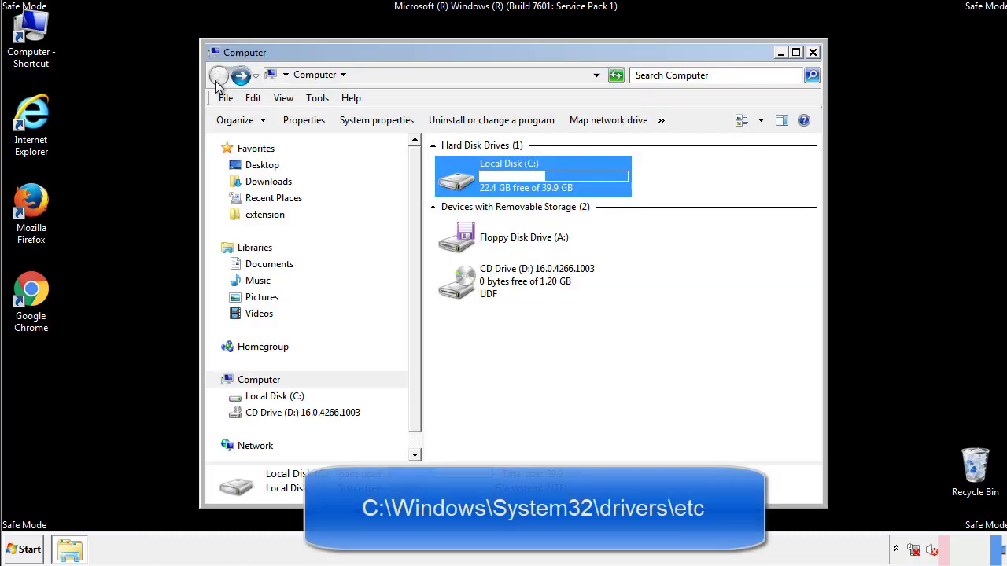
double_click(463, 183)
click(458, 289)
double_click(460, 290)
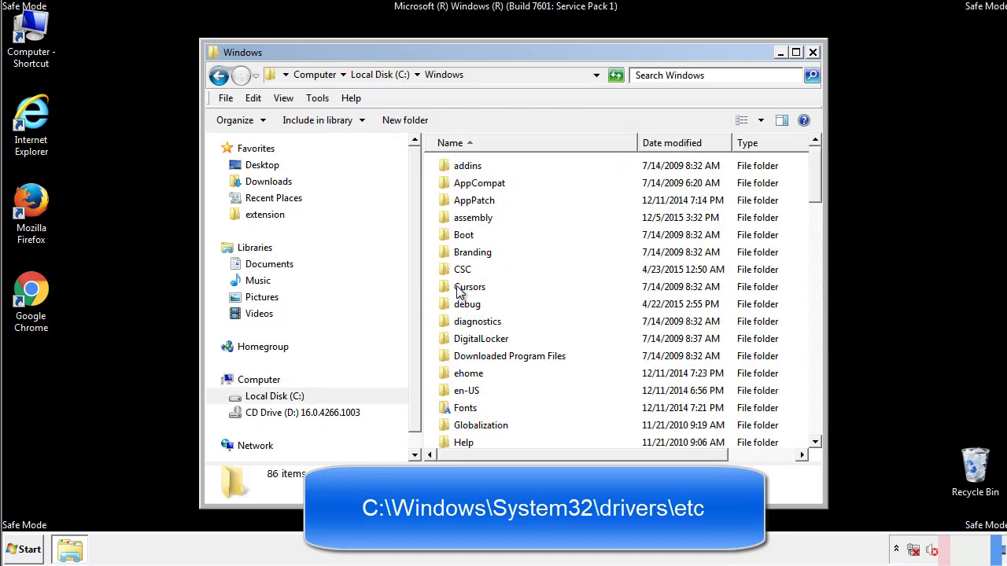
scroll(463, 355, down, 2)
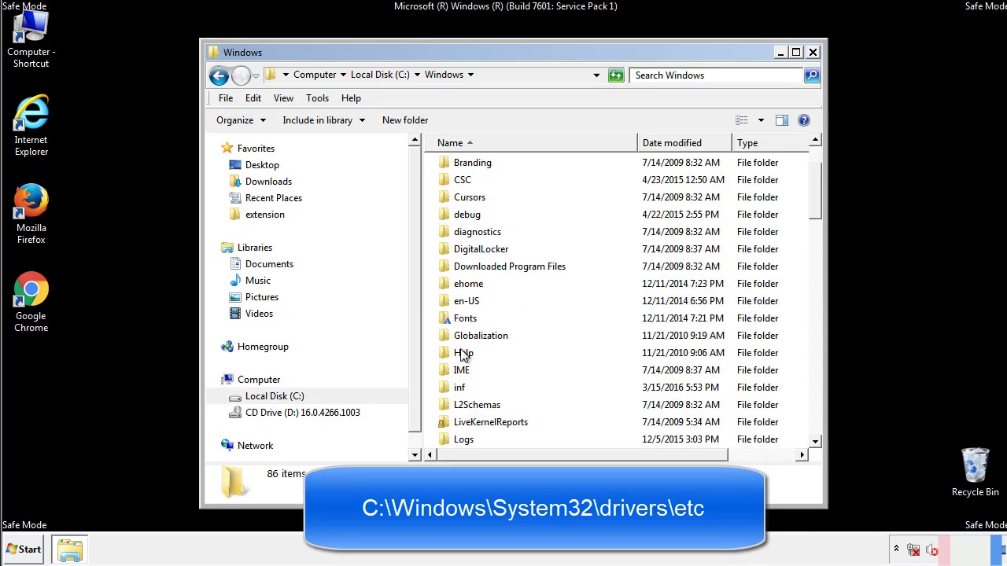
scroll(463, 356, down, 7)
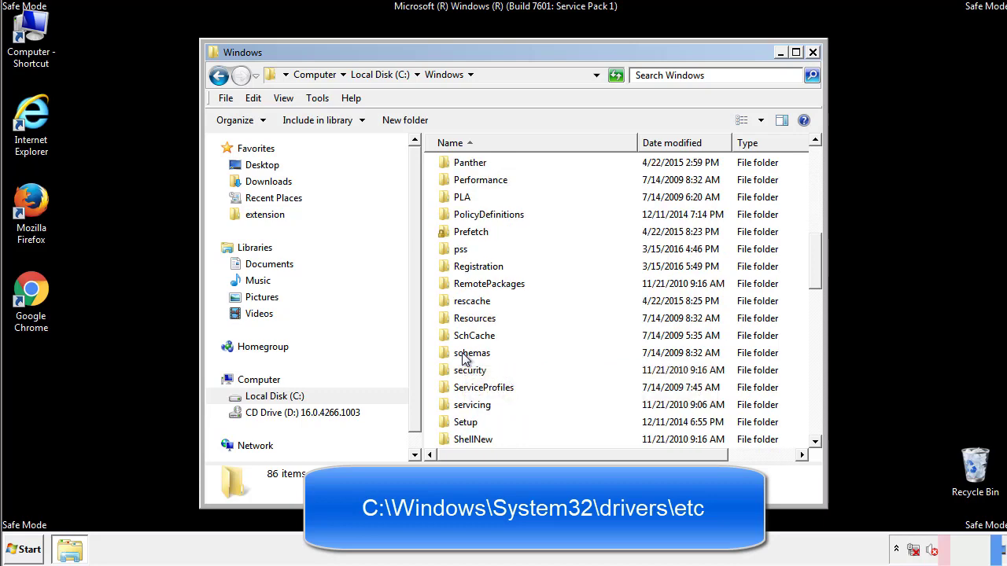
scroll(464, 358, down, 2)
double_click(469, 406)
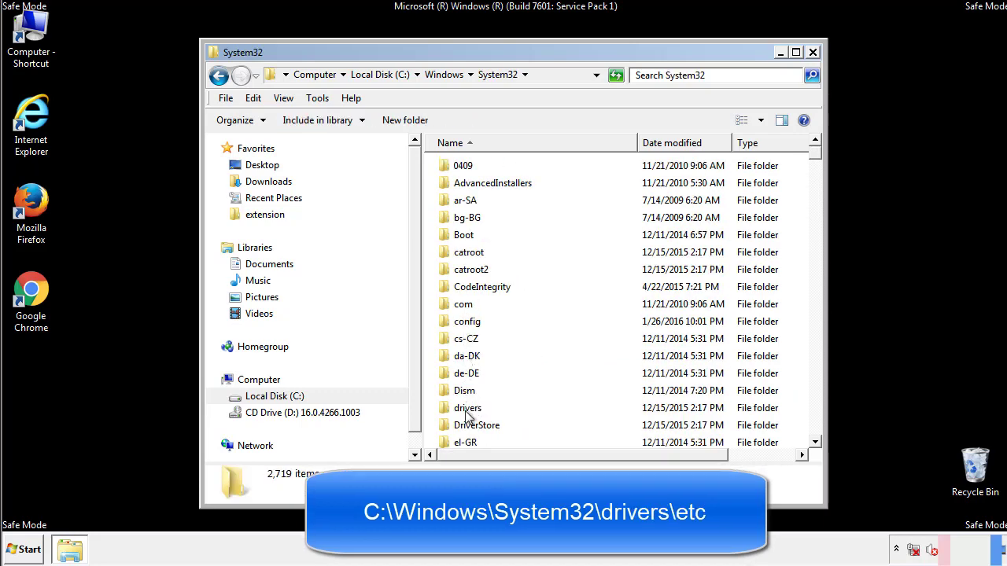
double_click(467, 411)
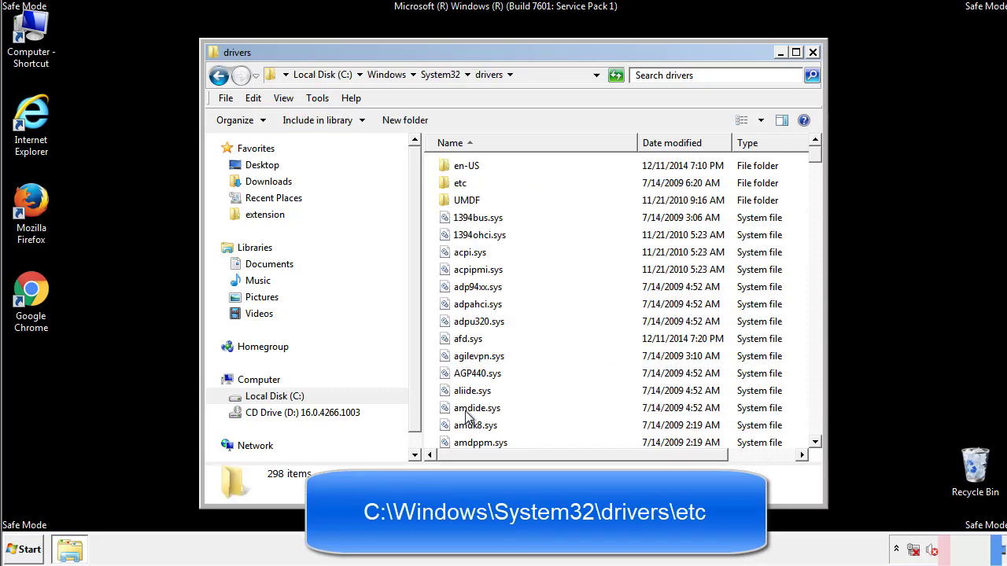
double_click(452, 187)
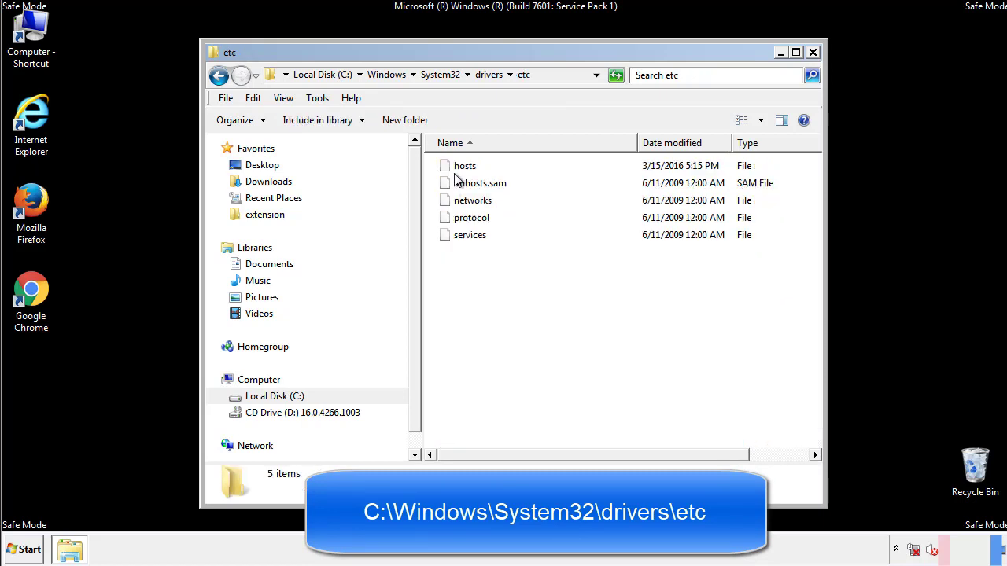
double_click(456, 167)
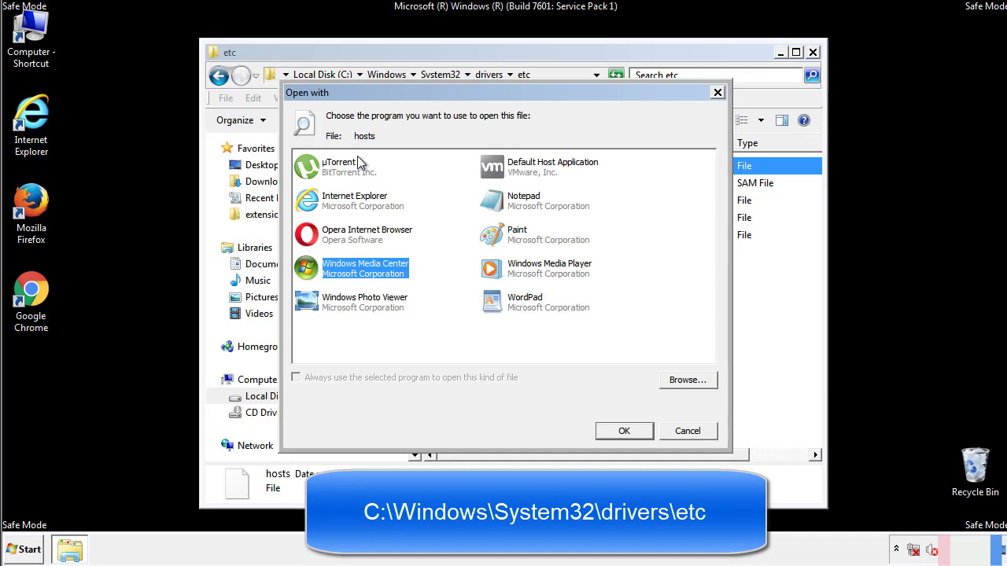
Open the hosts file in Notepad and bring its window fully on screen
click(510, 206)
click(623, 431)
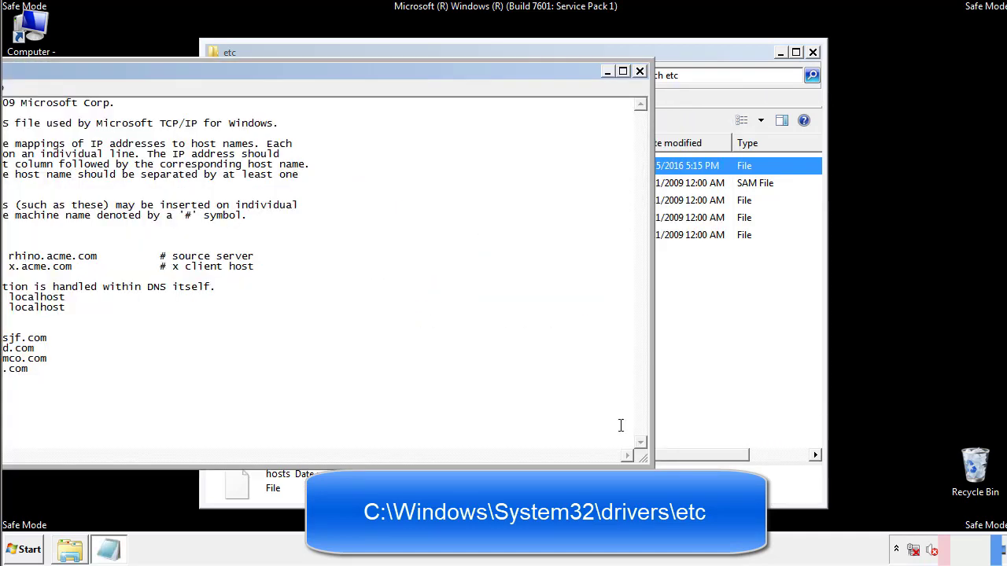
drag(411, 71, 640, 86)
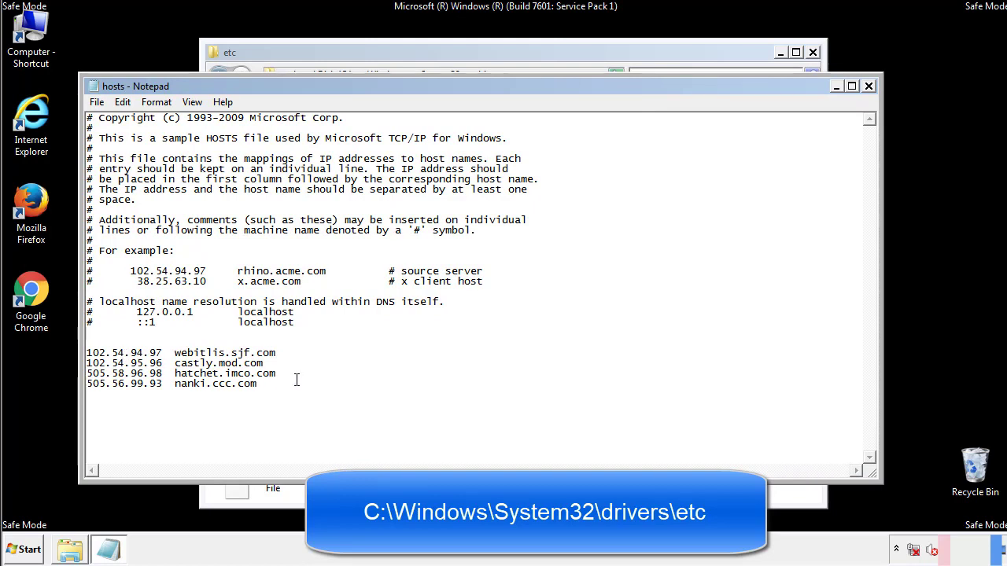
Delete the four extra host entries at the bottom, save hosts, and close the etc folder
drag(282, 385, 87, 353)
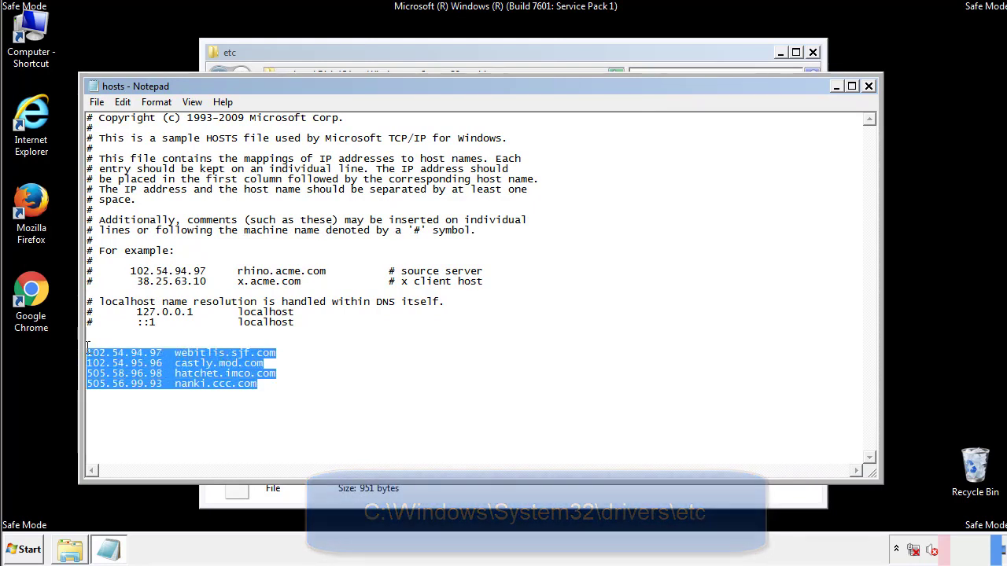
key(Delete)
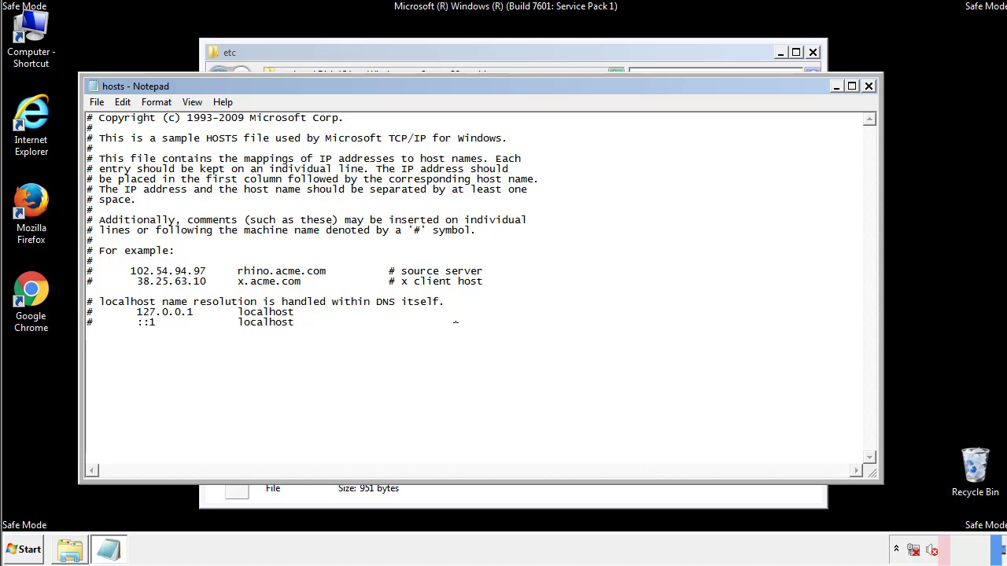
click(870, 87)
click(441, 288)
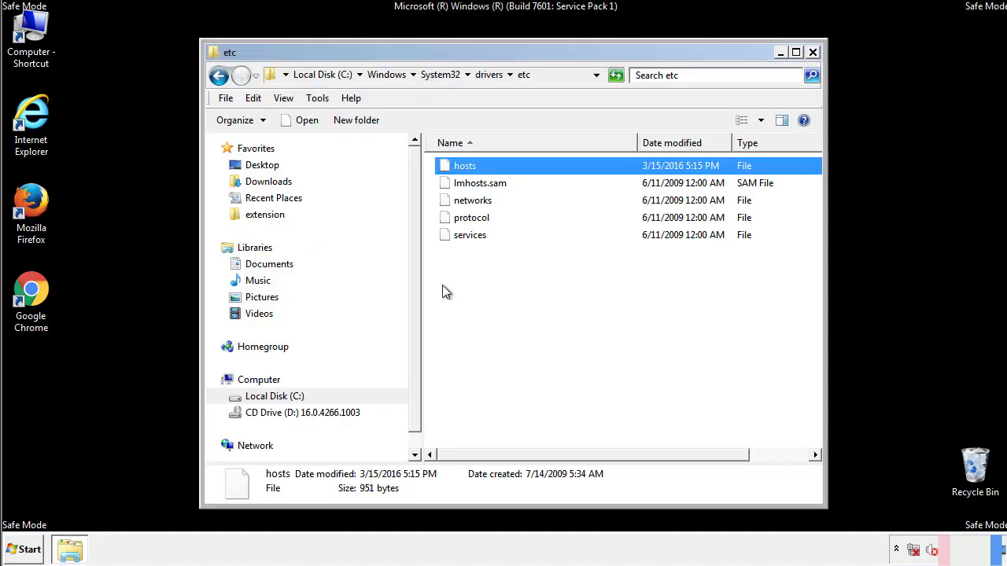
click(812, 52)
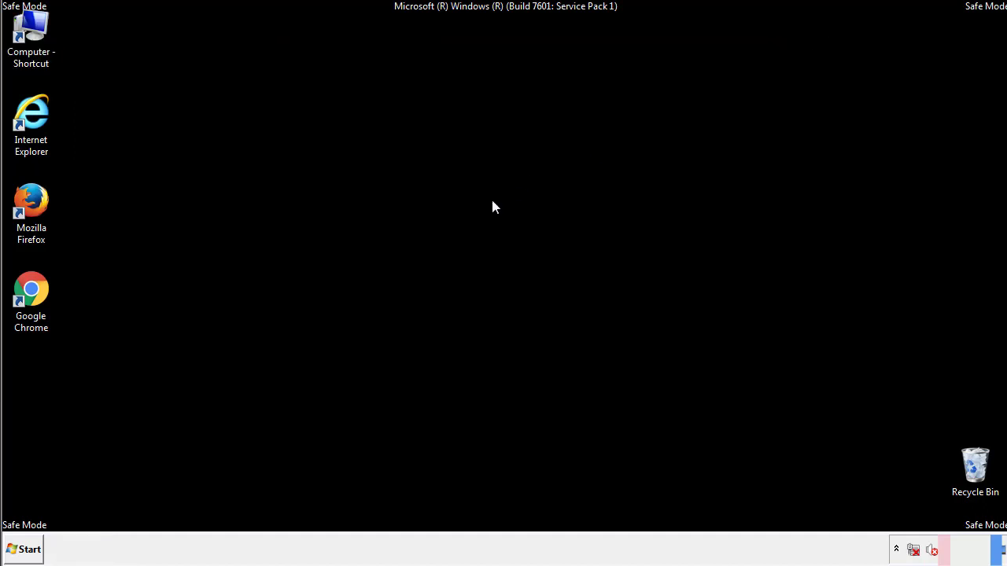
Delete AdsInOne, recover.aesir, systemreg.aesir and tavanero from the Startup folder
click(30, 548)
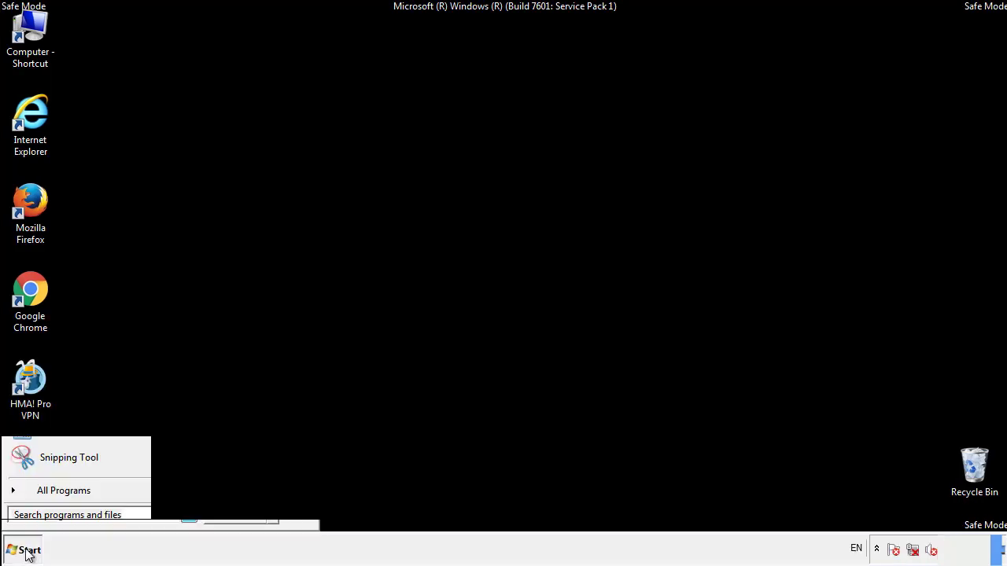
click(45, 497)
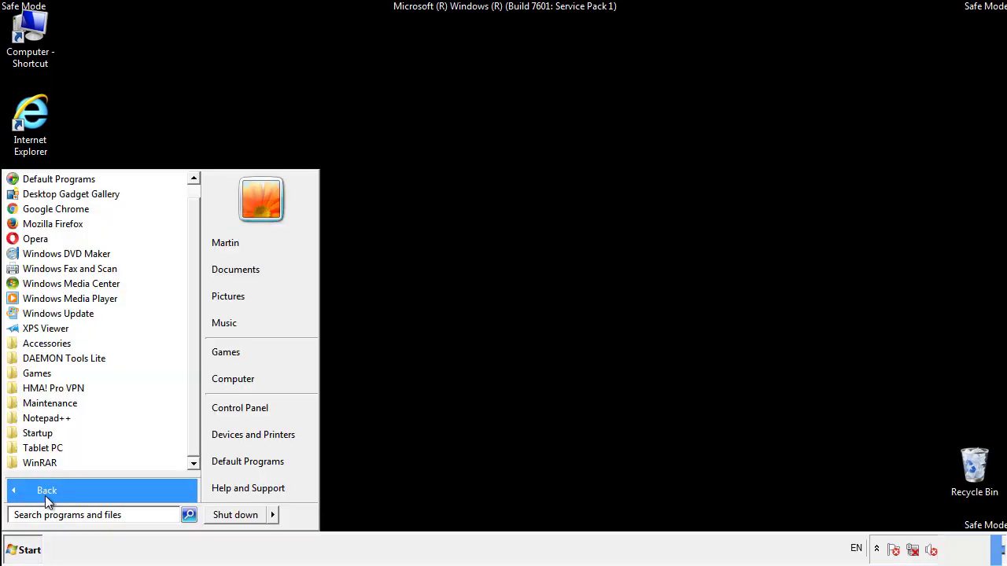
right_click(43, 435)
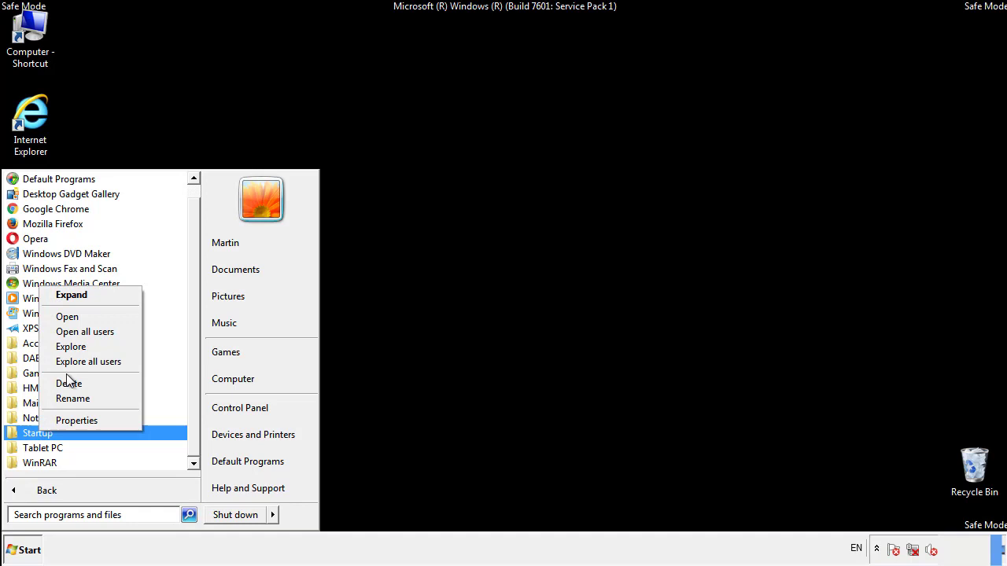
click(77, 316)
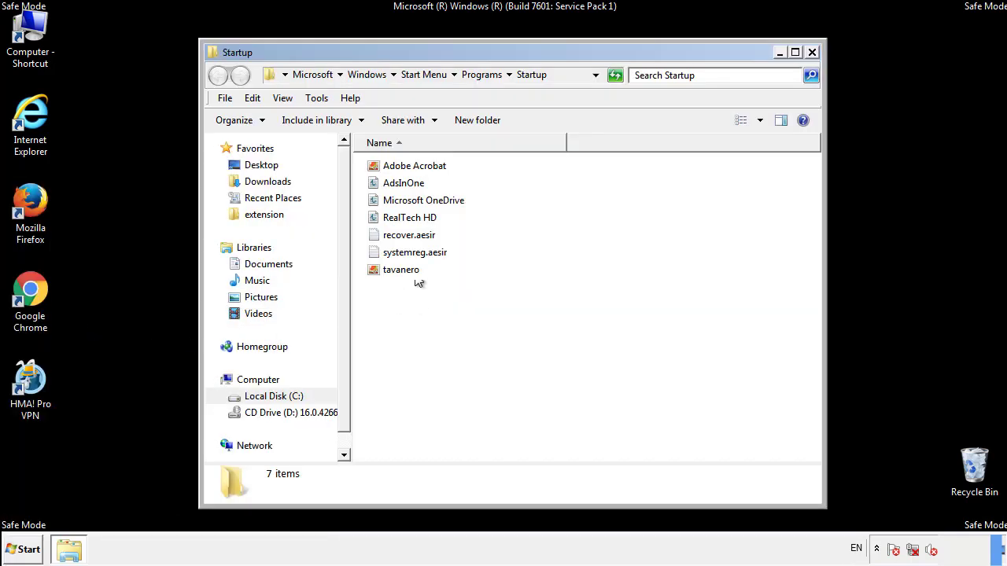
click(409, 185)
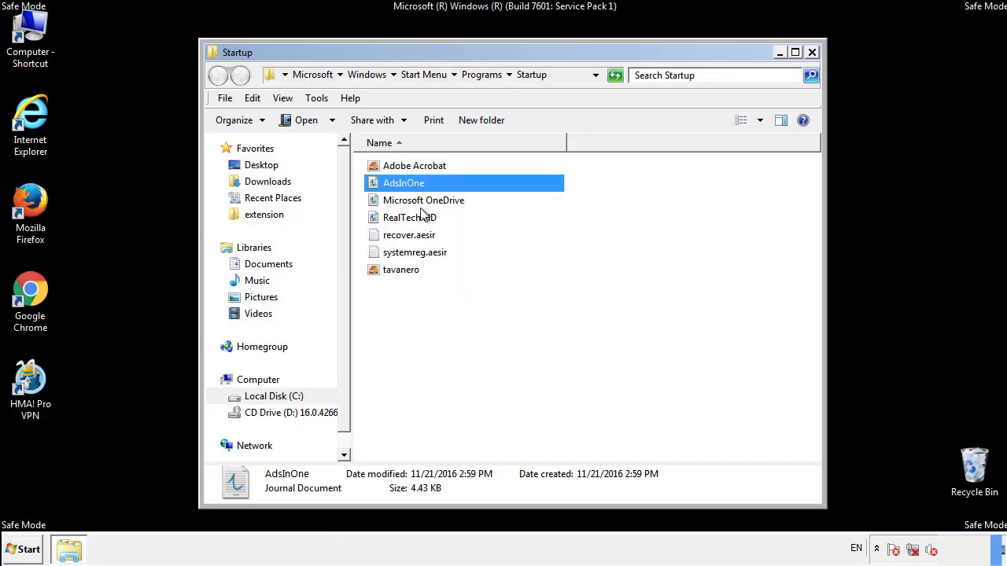
ctrl+click(410, 235)
ctrl+click(417, 253)
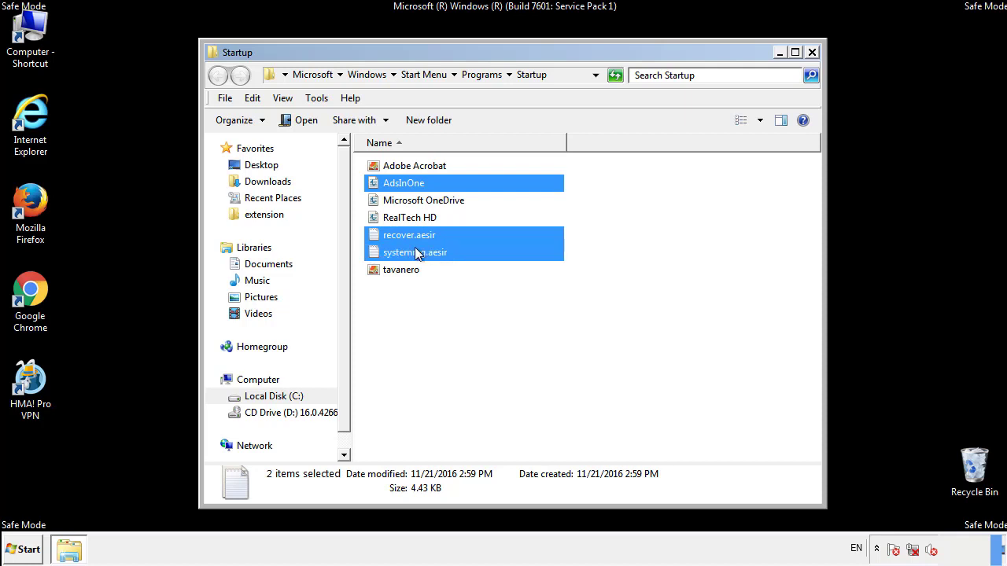
ctrl+click(401, 268)
right_click(398, 271)
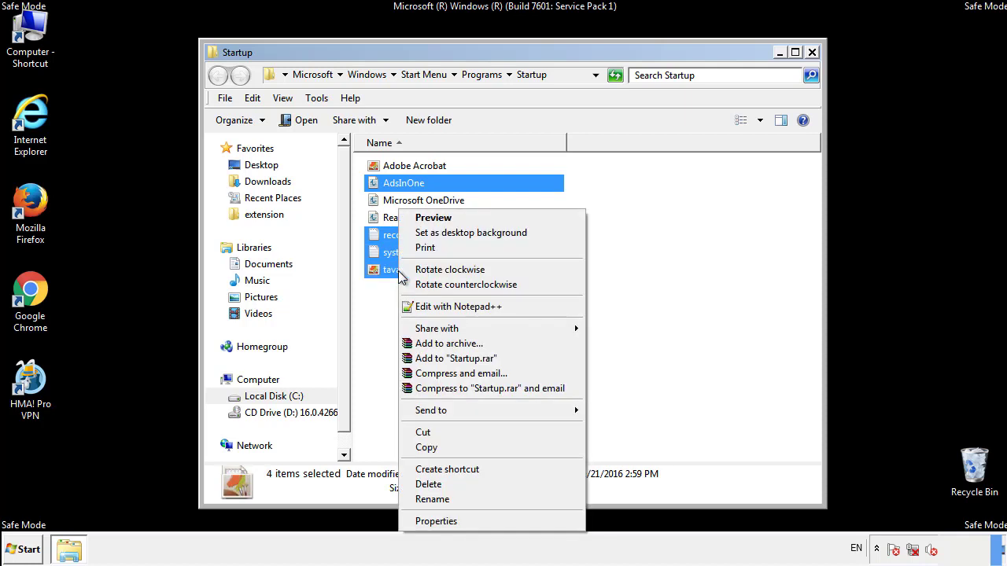
click(424, 484)
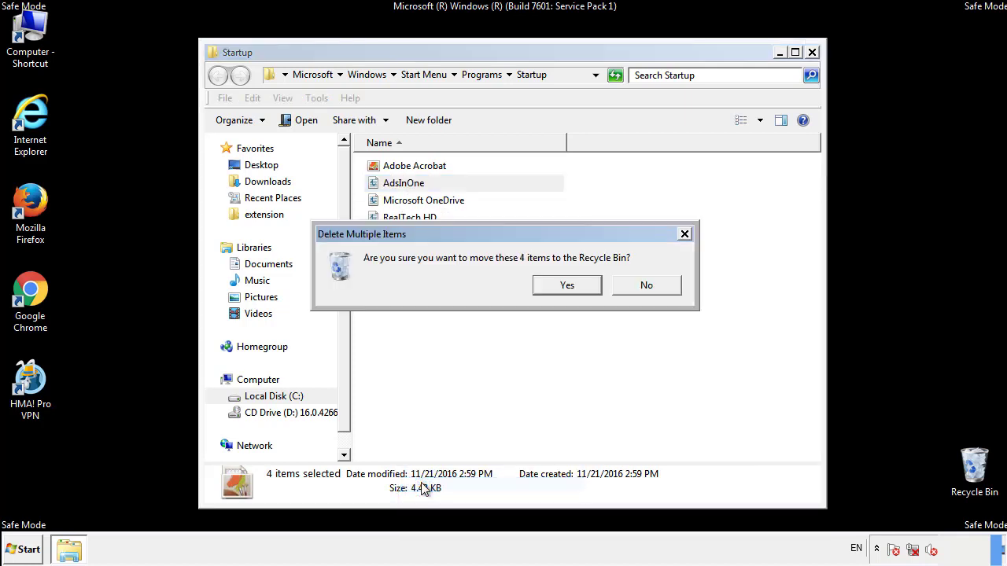
click(555, 286)
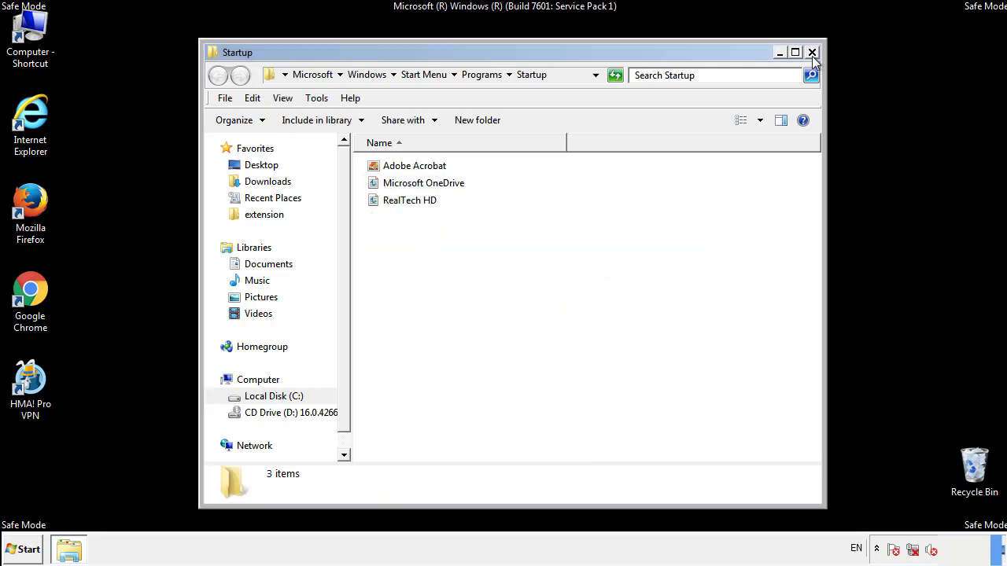
click(812, 53)
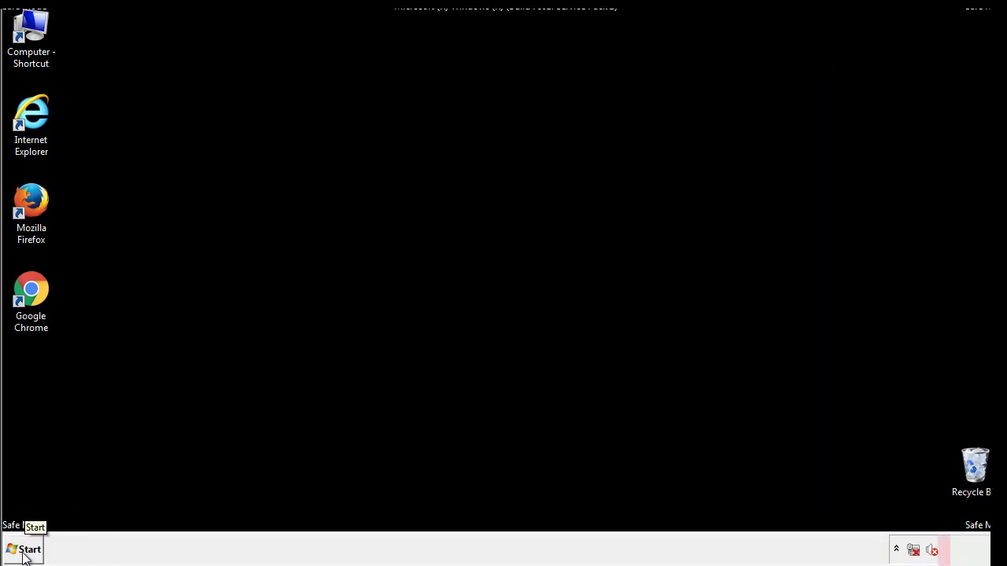
Launch Registry Editor via a regedit search
click(23, 555)
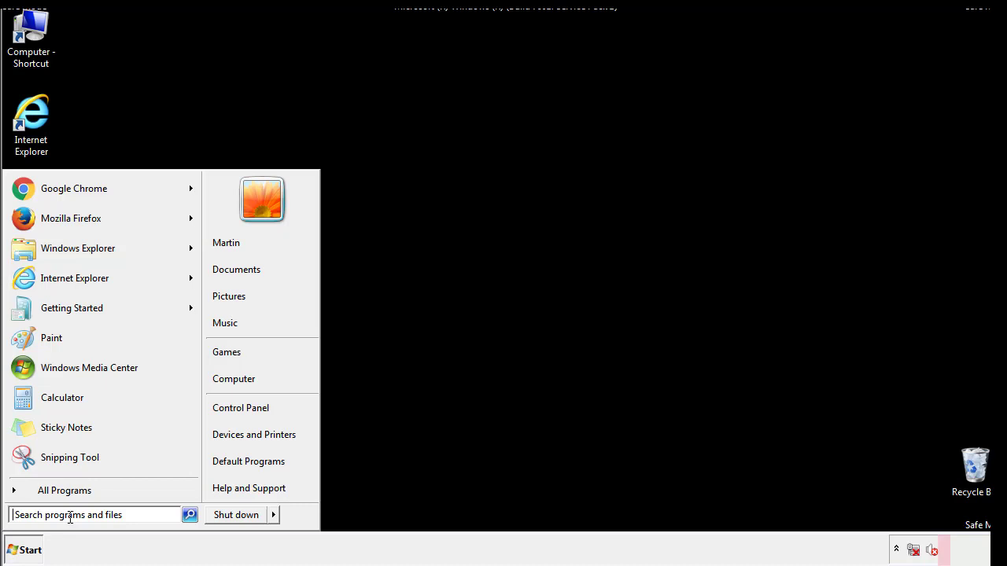
text(reged)
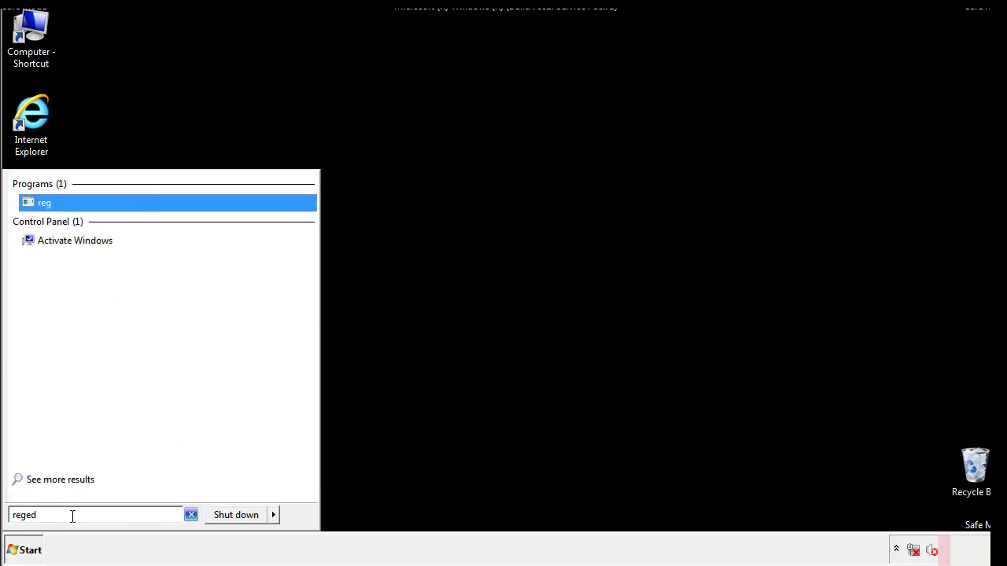
text(it)
key(Return)
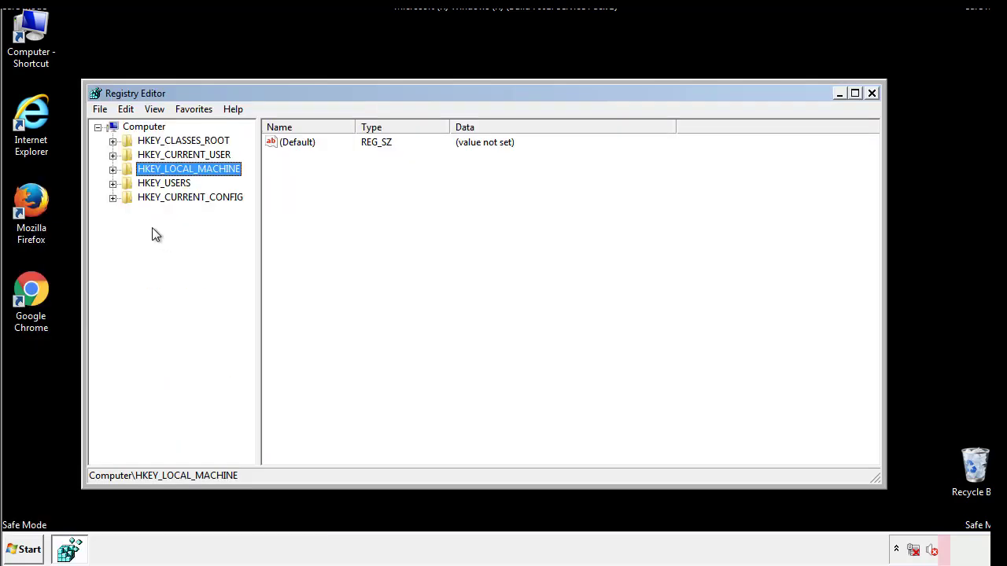
Expand HKEY_LOCAL_MACHINE\SOFTWARE\Microsoft\Windows\CurrentVersion\Run to view its values
click(113, 170)
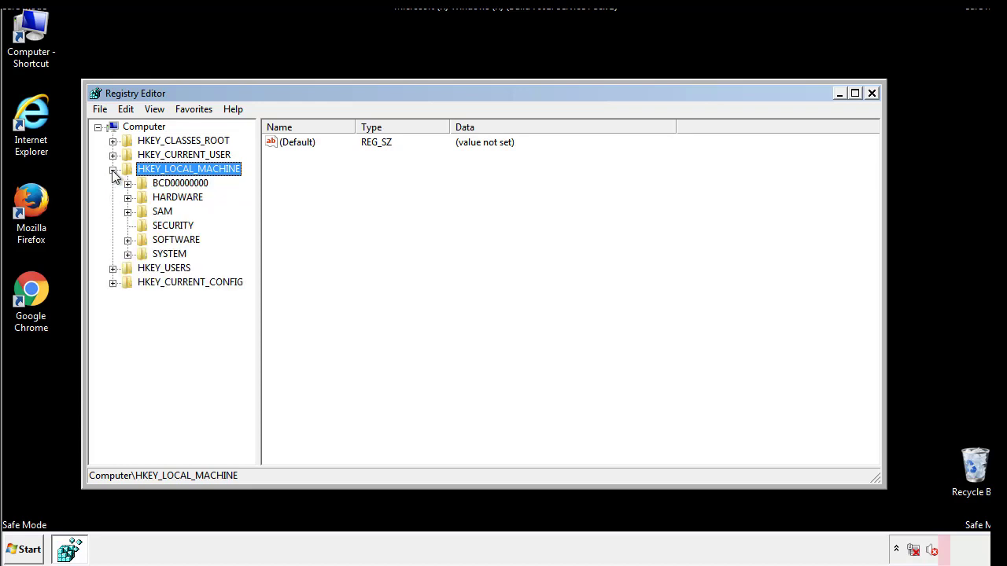
click(128, 241)
scroll(248, 232, down, 1)
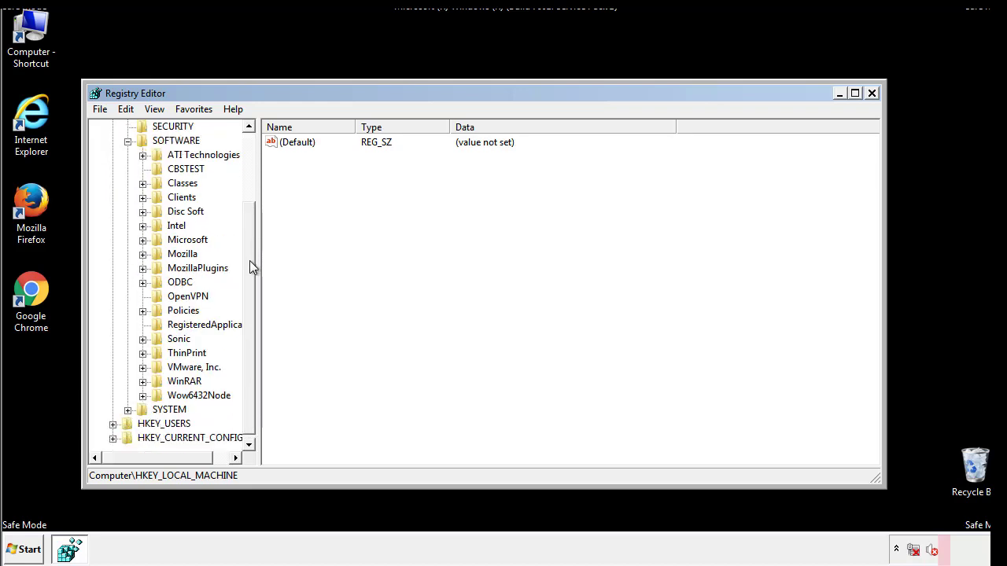
click(142, 239)
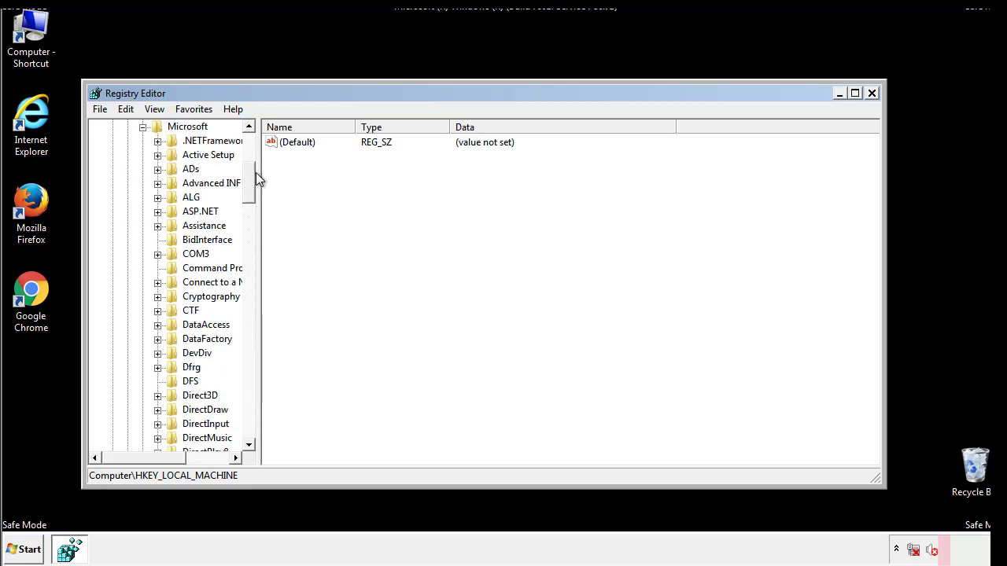
drag(250, 196, 248, 405)
click(158, 240)
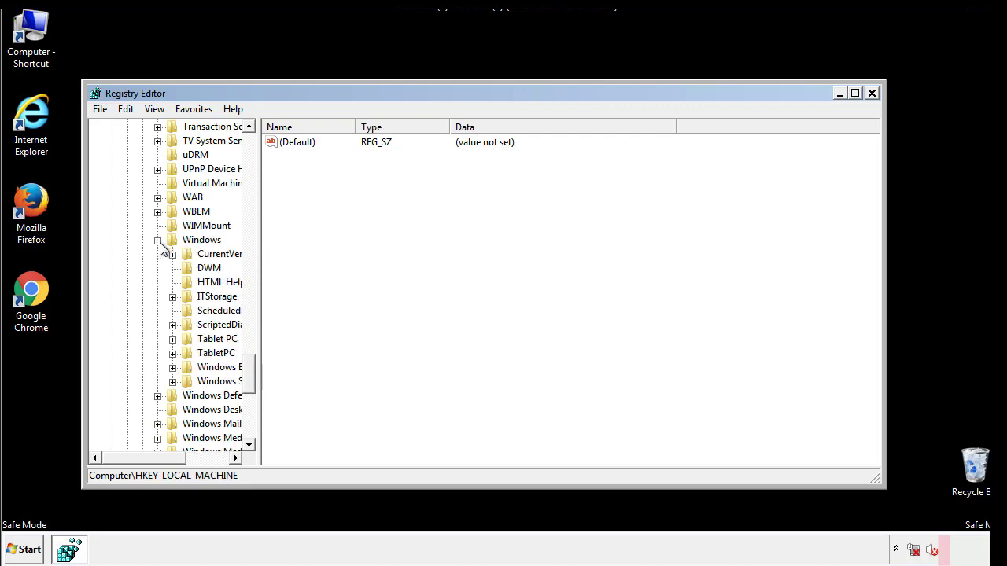
drag(137, 460, 161, 462)
click(131, 255)
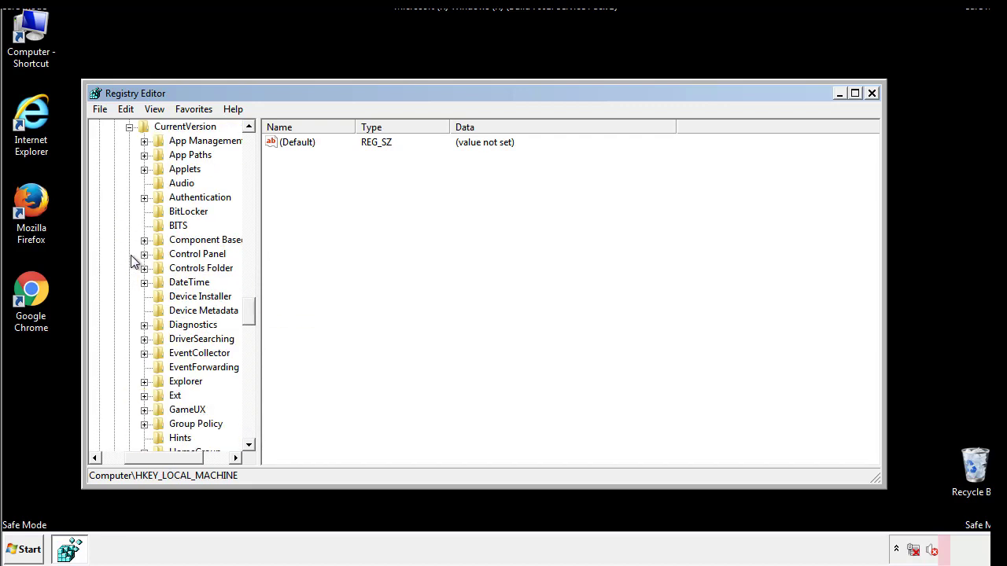
drag(255, 311, 249, 366)
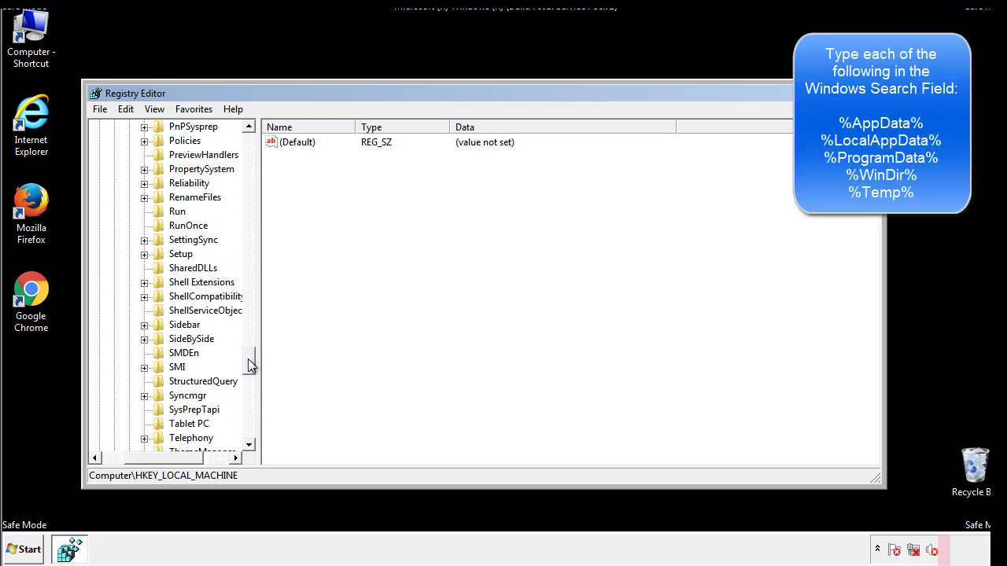
click(168, 212)
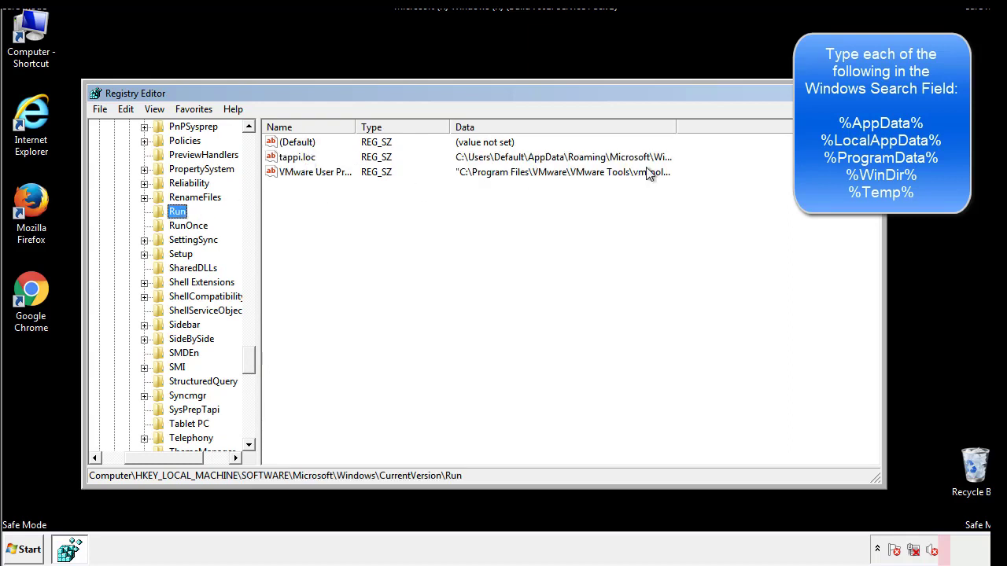
Delete the tappi.loc value from the Run key
right_click(298, 162)
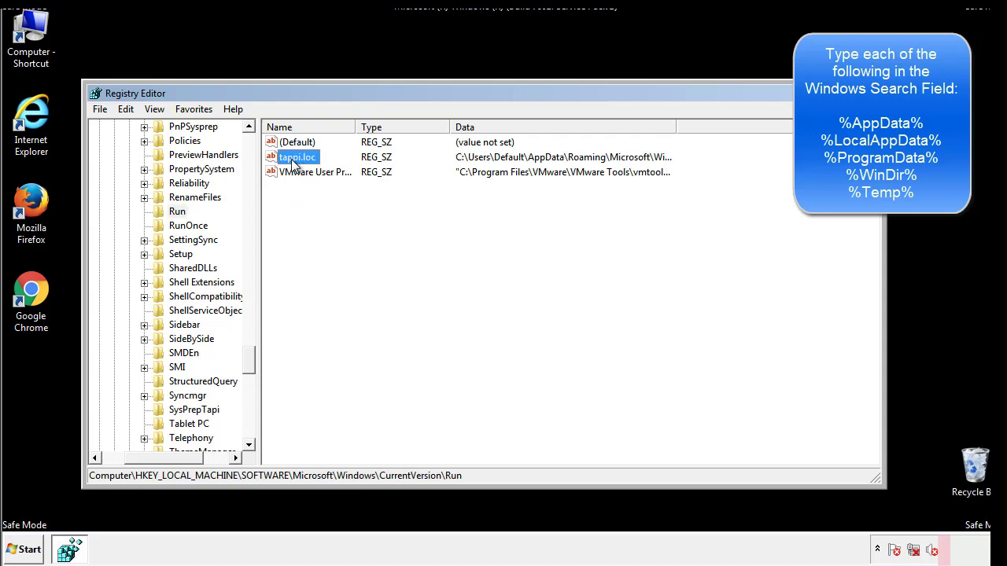
click(314, 205)
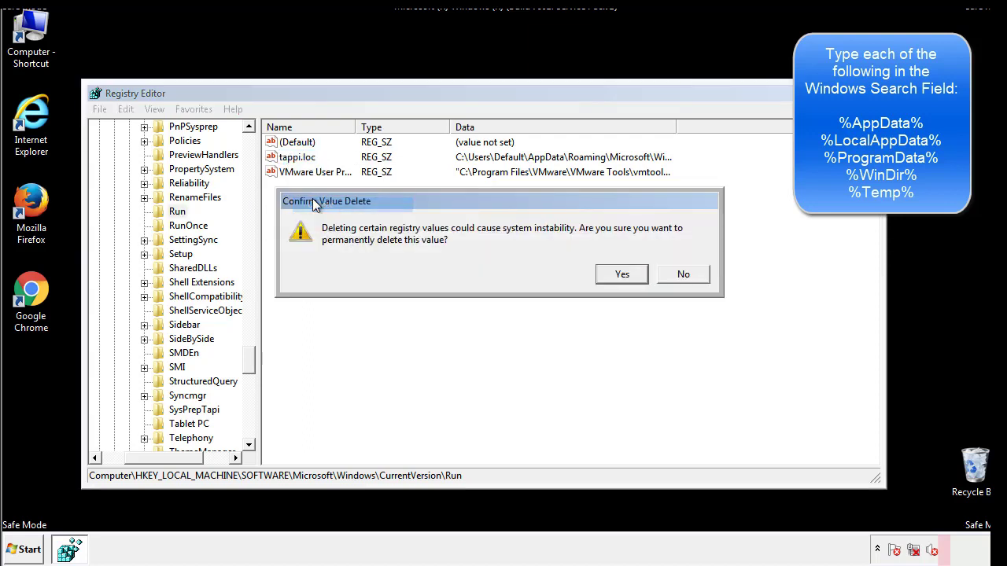
click(613, 276)
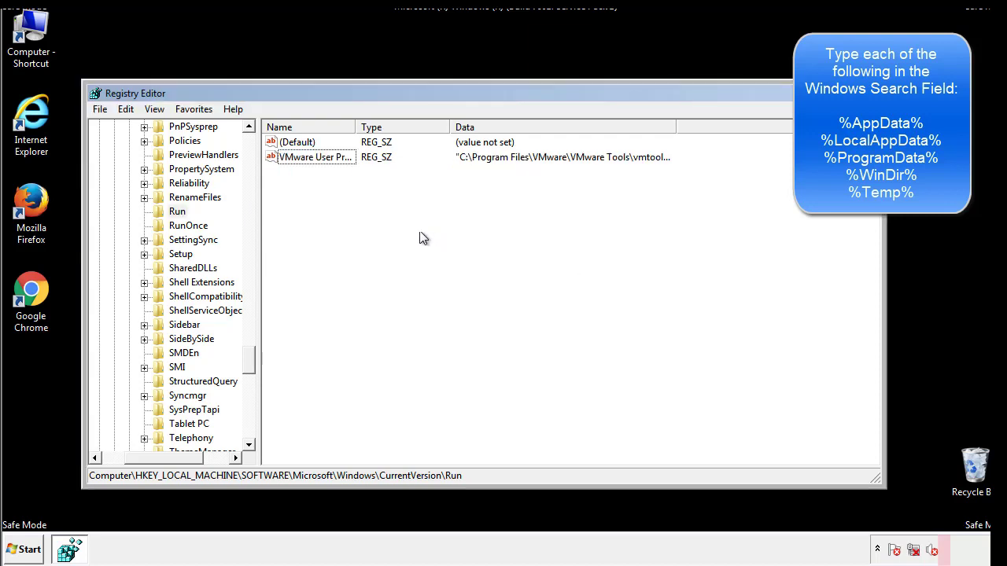
Collapse HKEY_LOCAL_MACHINE and open HKEY_CURRENT_USER\Software\Microsoft\Windows\CurrentVersion\Run
drag(249, 355, 249, 433)
drag(168, 461, 126, 466)
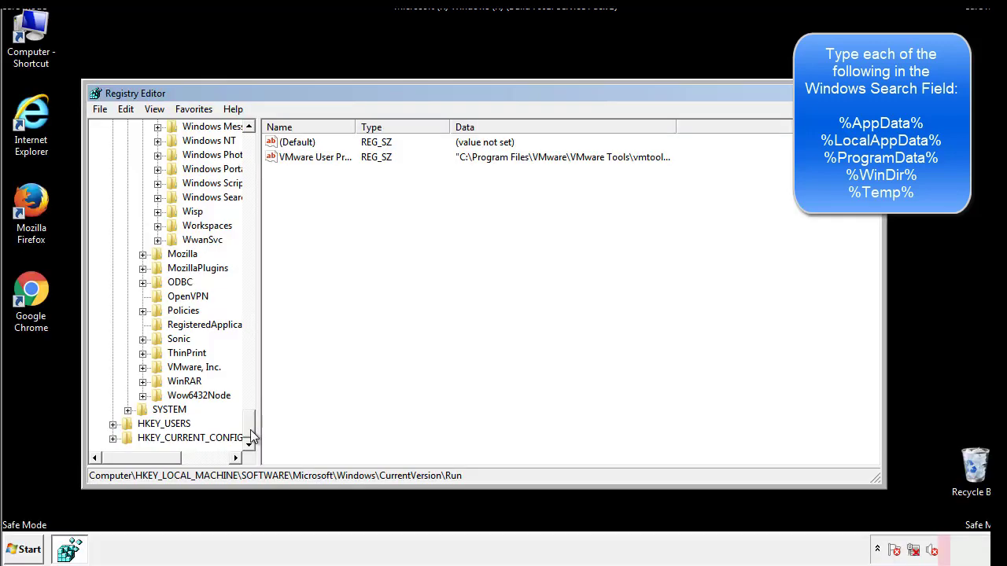
drag(250, 431, 257, 150)
click(113, 168)
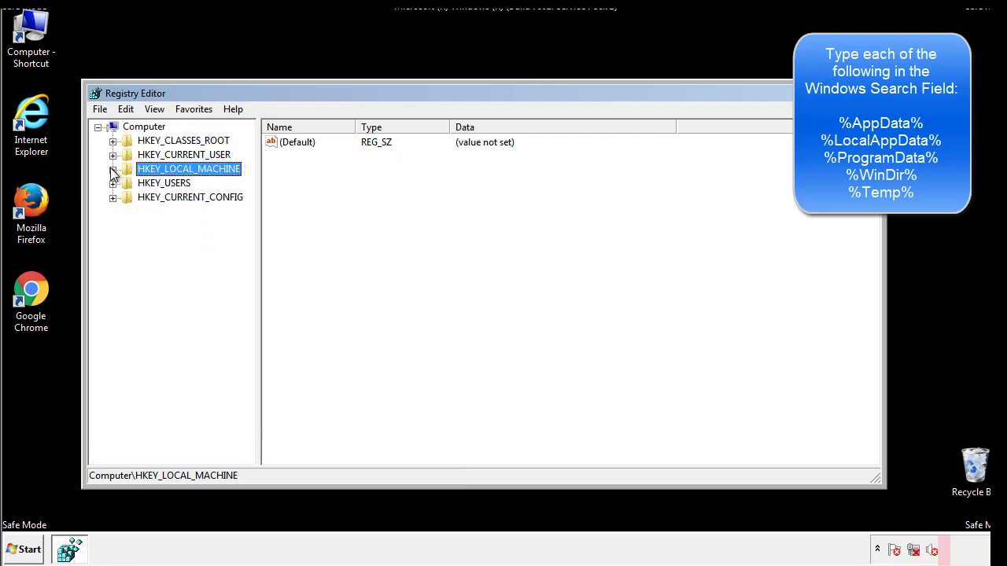
click(113, 155)
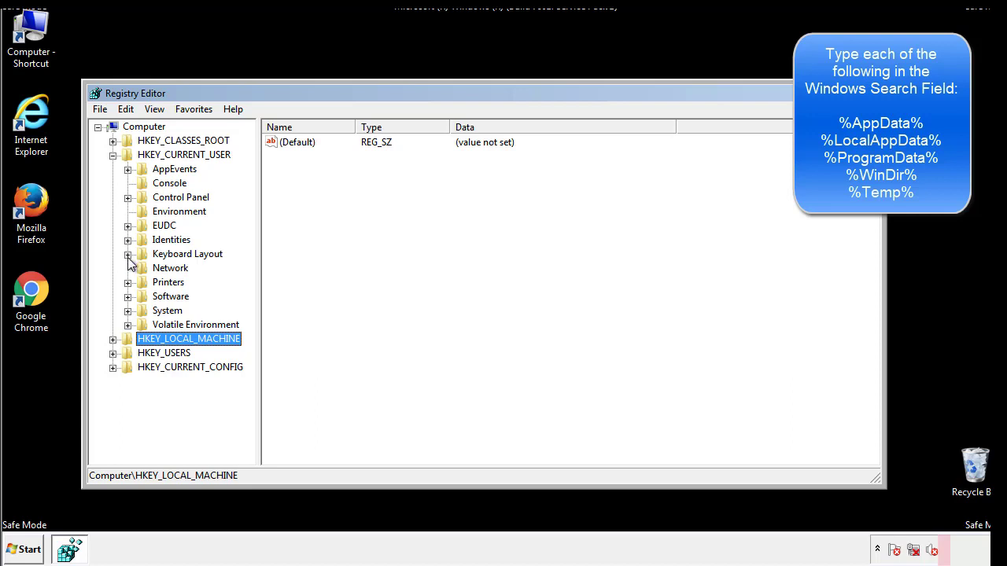
click(127, 296)
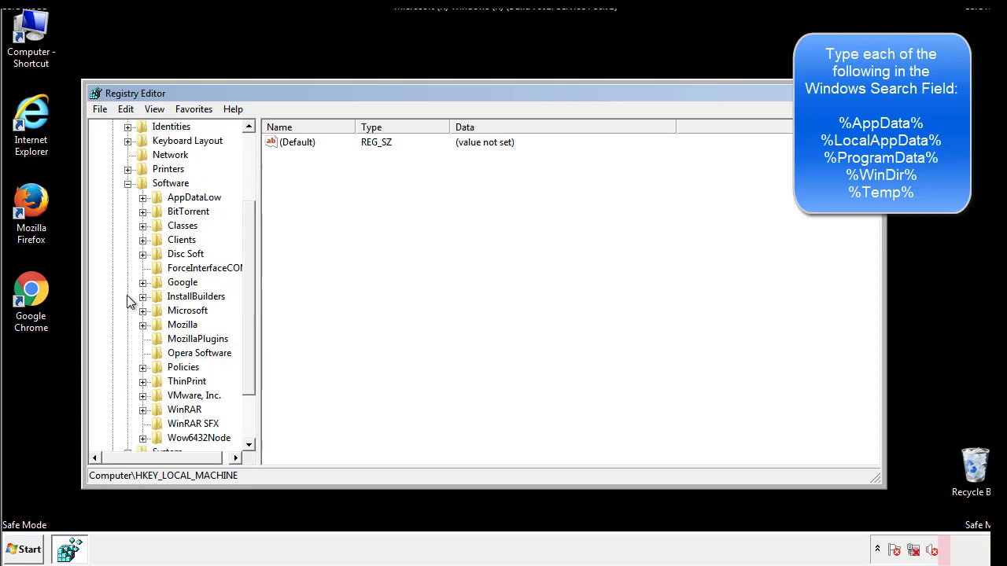
drag(247, 286, 247, 299)
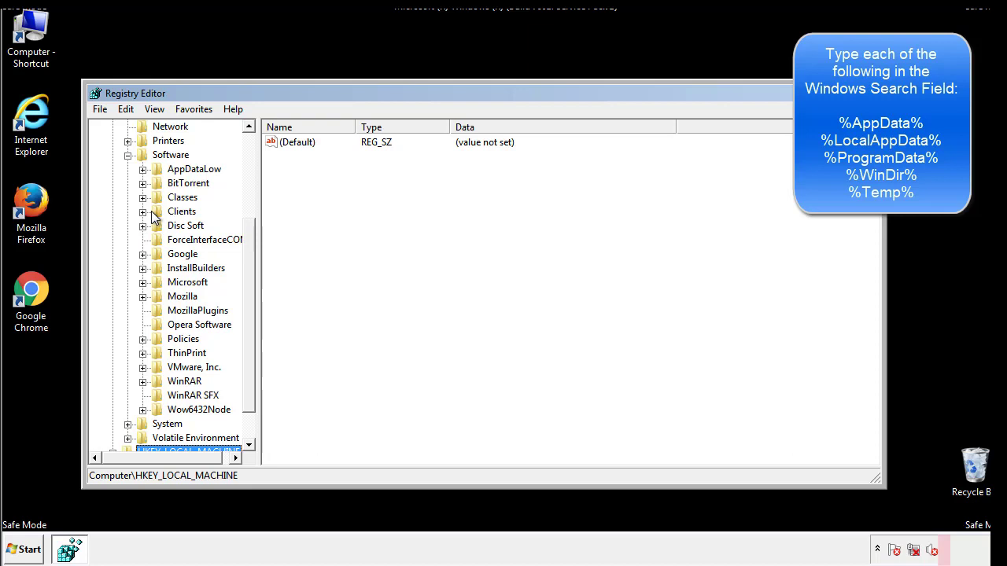
click(142, 282)
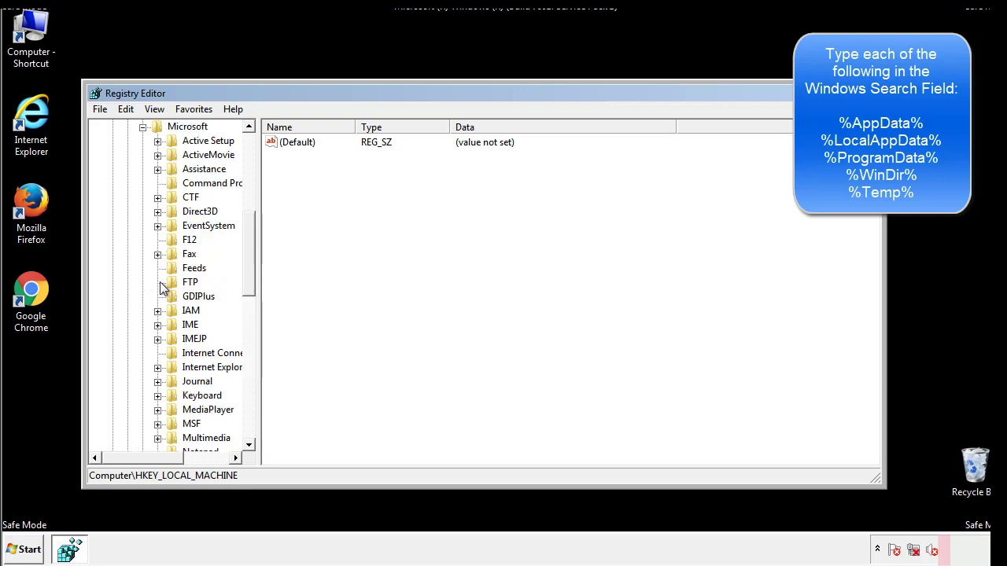
drag(244, 243, 248, 329)
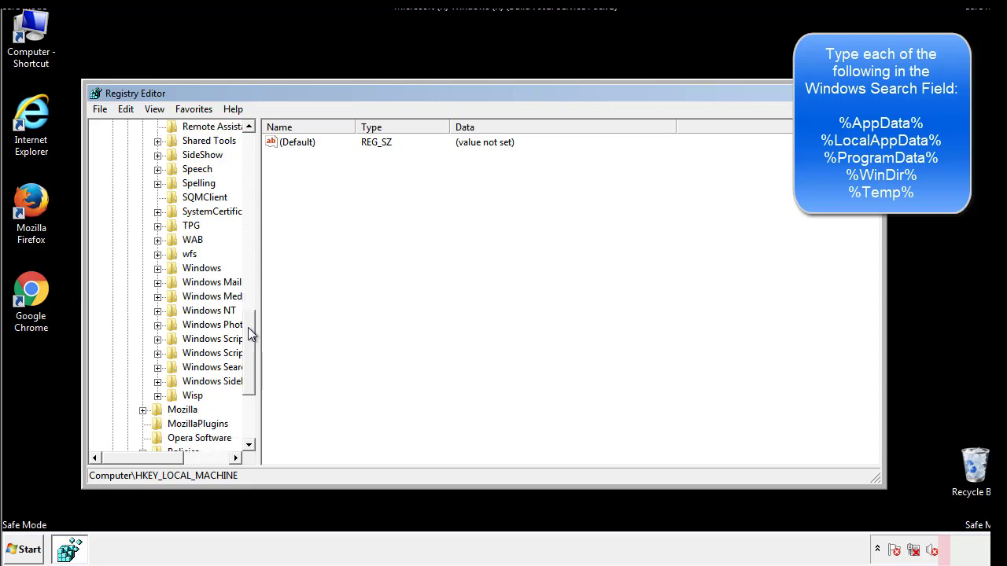
click(157, 268)
click(173, 283)
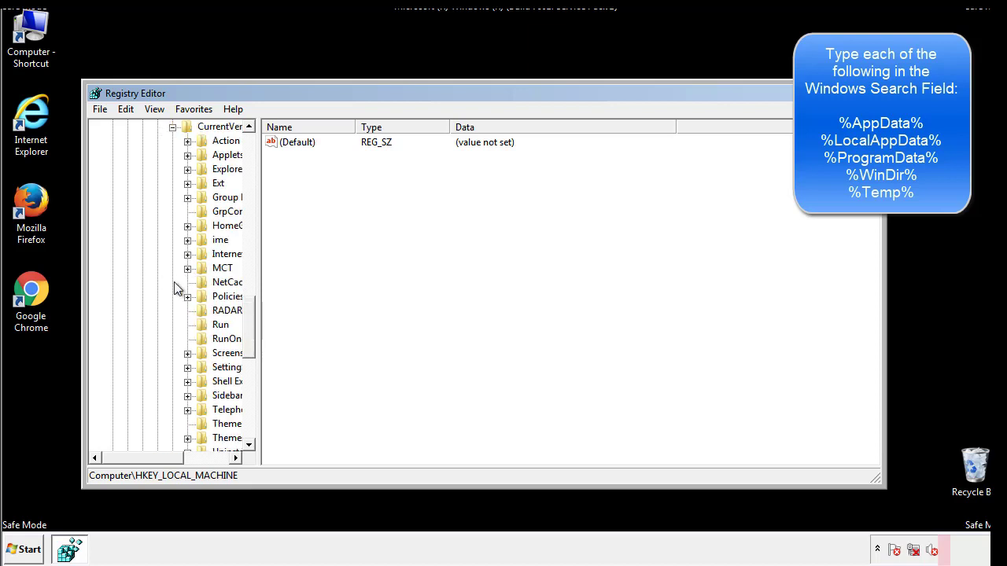
drag(154, 462, 177, 458)
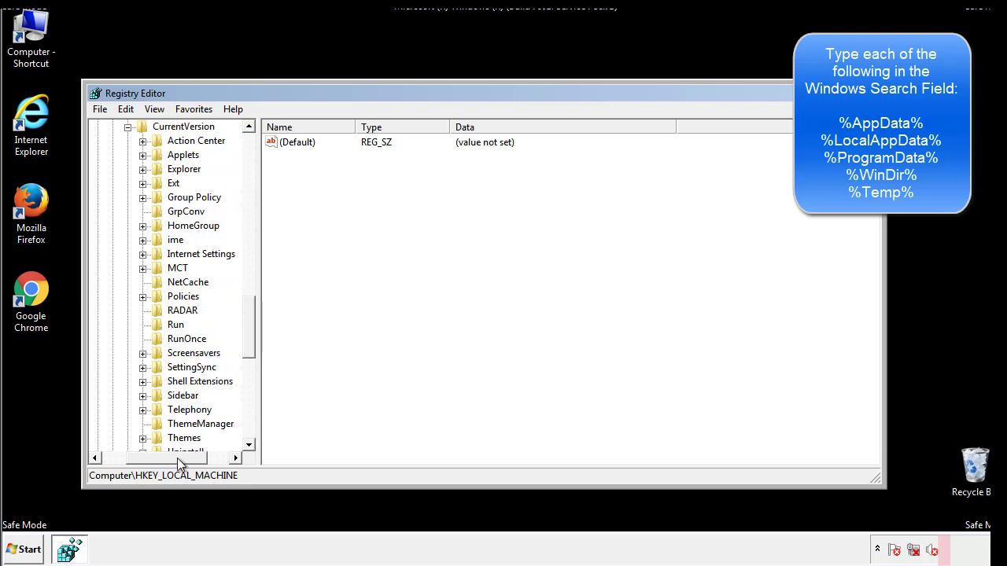
click(174, 324)
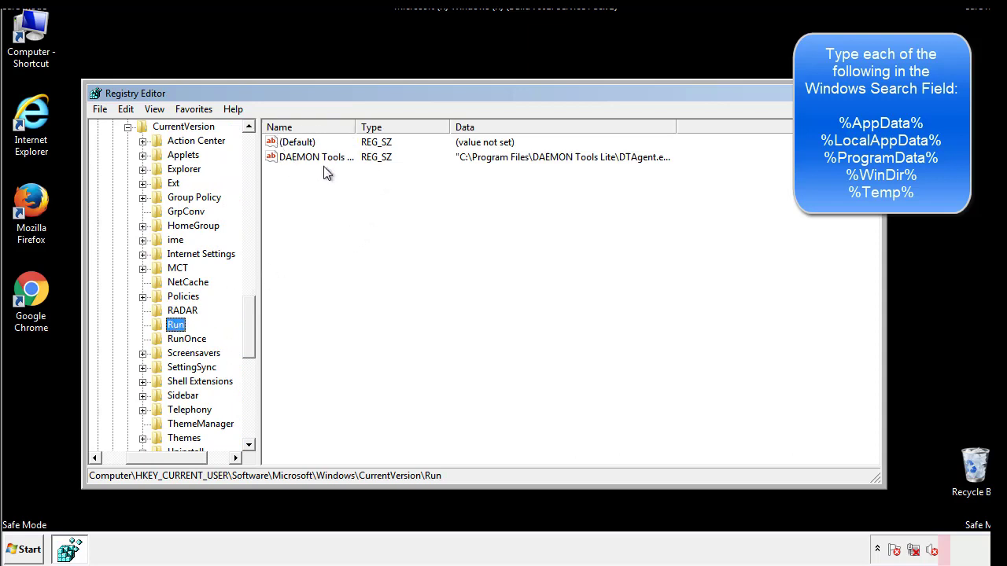
Inspect the lone DAEMON Tools startup value, then collapse the Windows key and scroll up
click(428, 180)
drag(167, 456, 144, 457)
drag(249, 341, 248, 328)
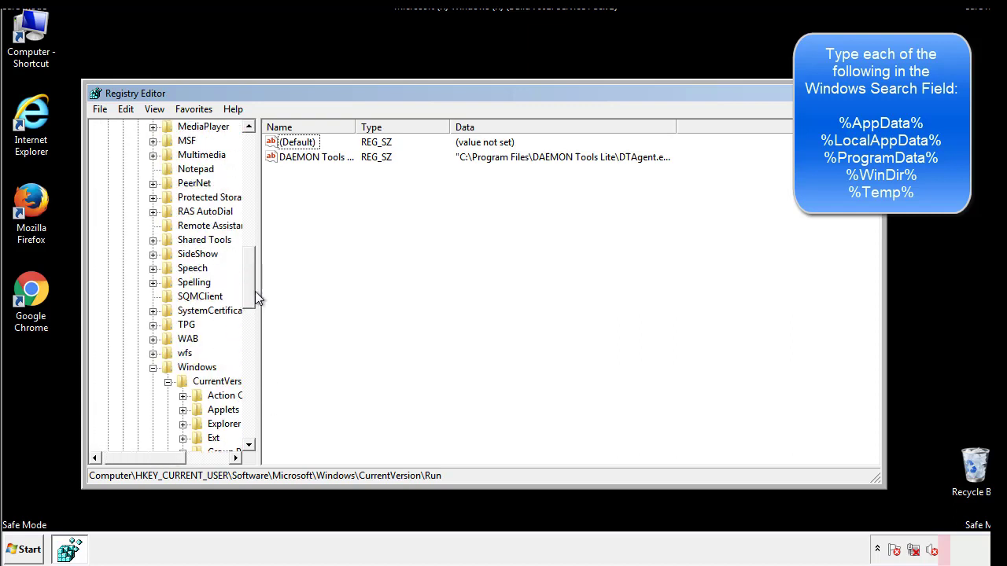
click(154, 368)
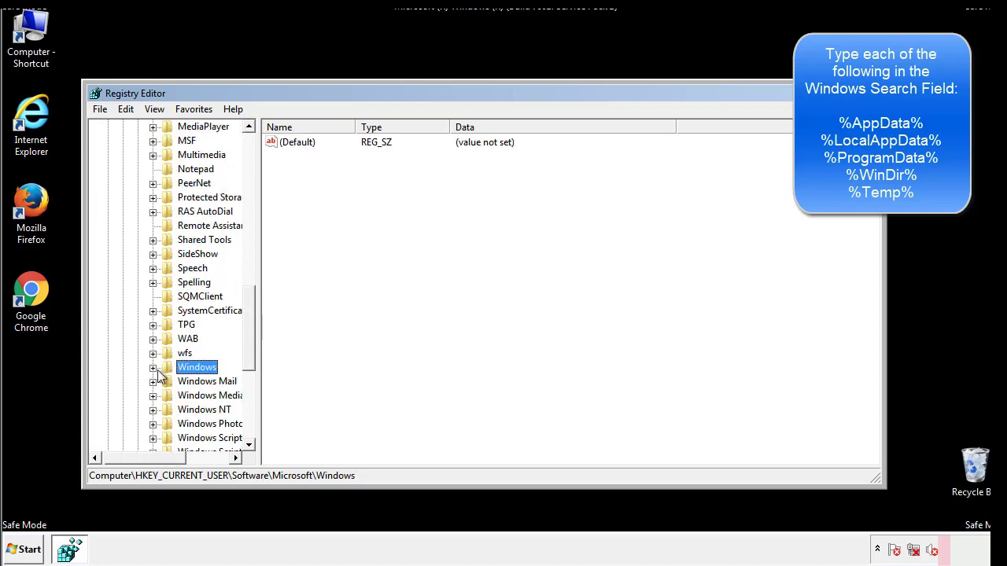
drag(252, 350, 254, 195)
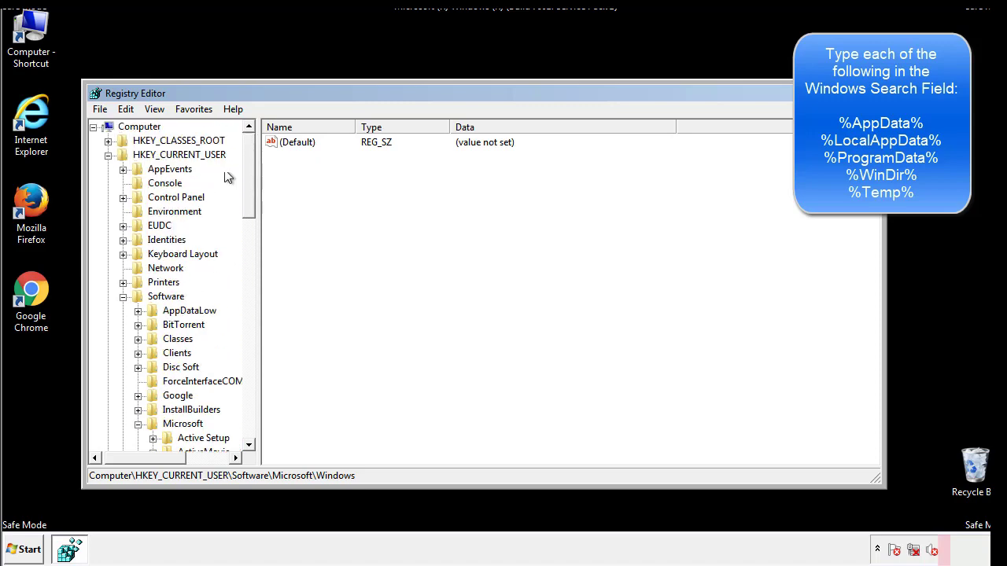
Search the registry for %temp%, landing on VolumeCaches\Temporary Files
click(126, 109)
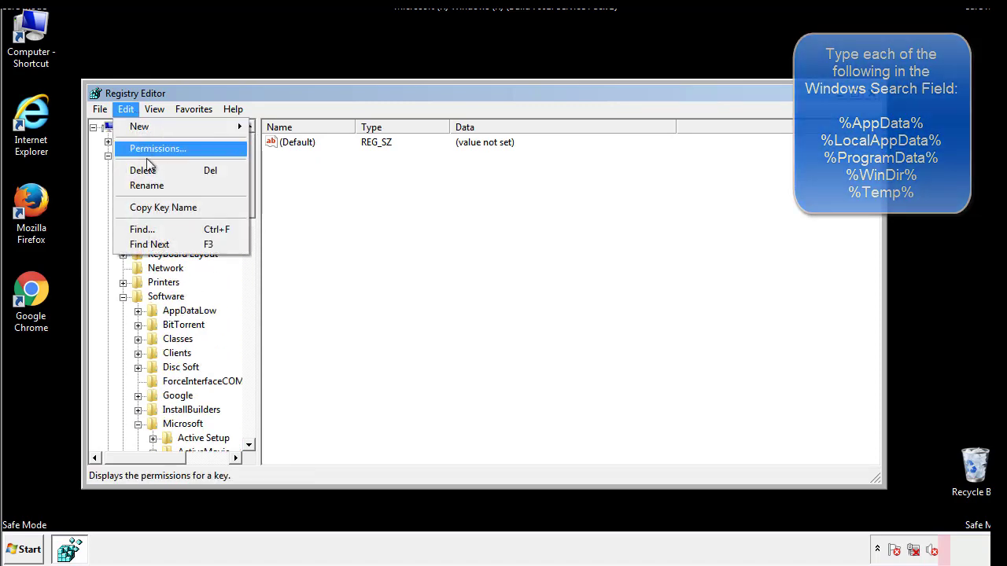
click(125, 229)
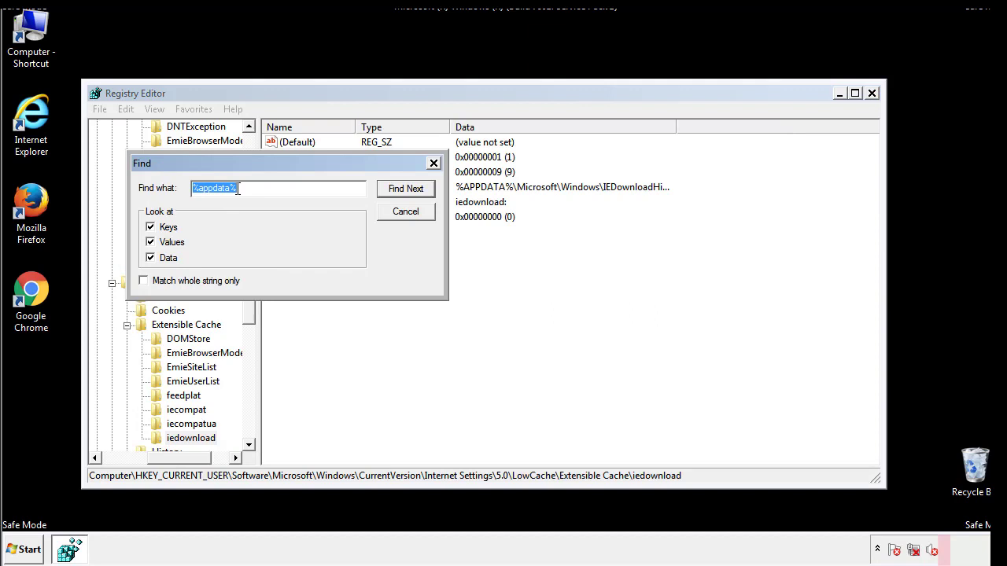
text(%temp%)
key(Return)
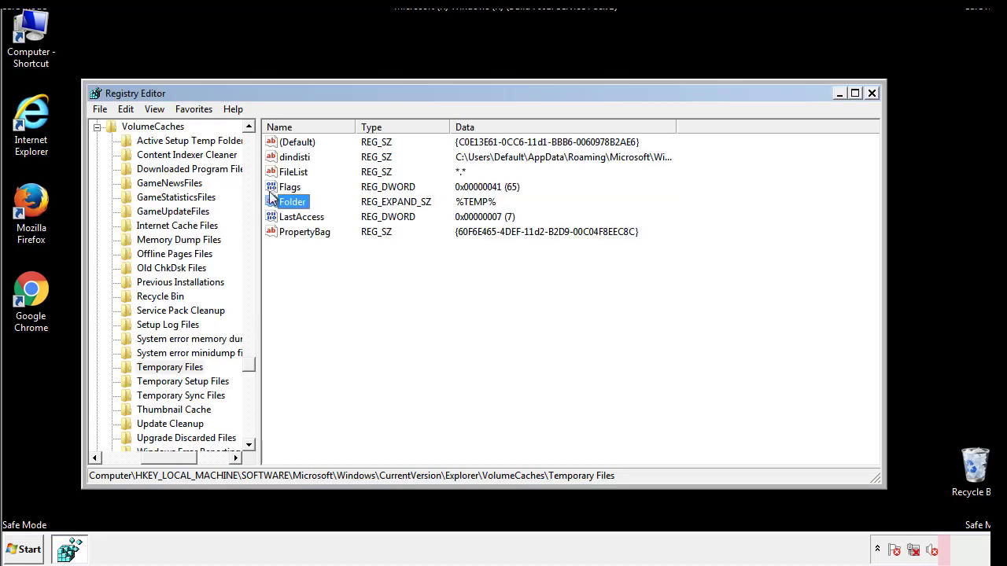
Delete all values under Temporary Files, including dindisti
click(414, 277)
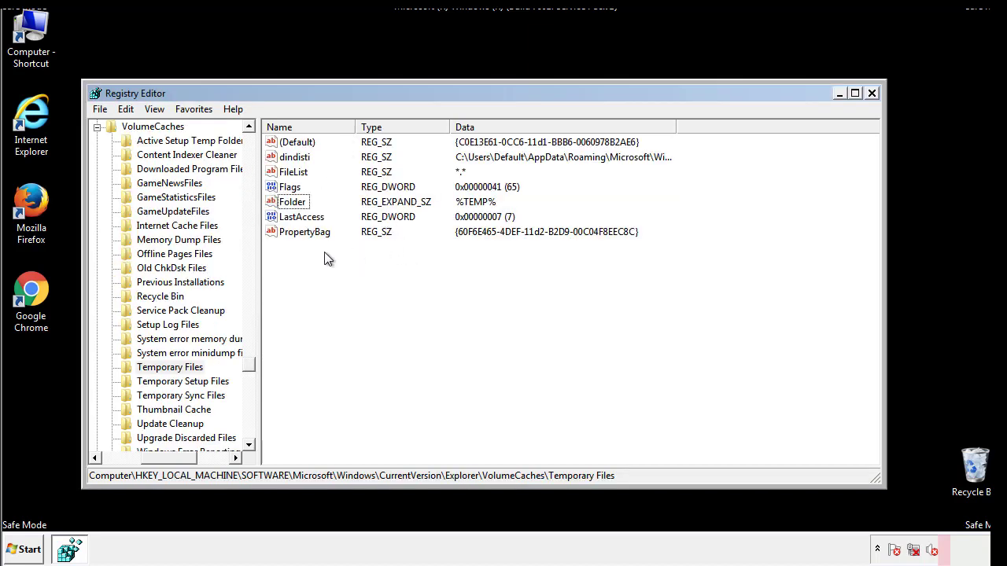
drag(324, 252, 284, 142)
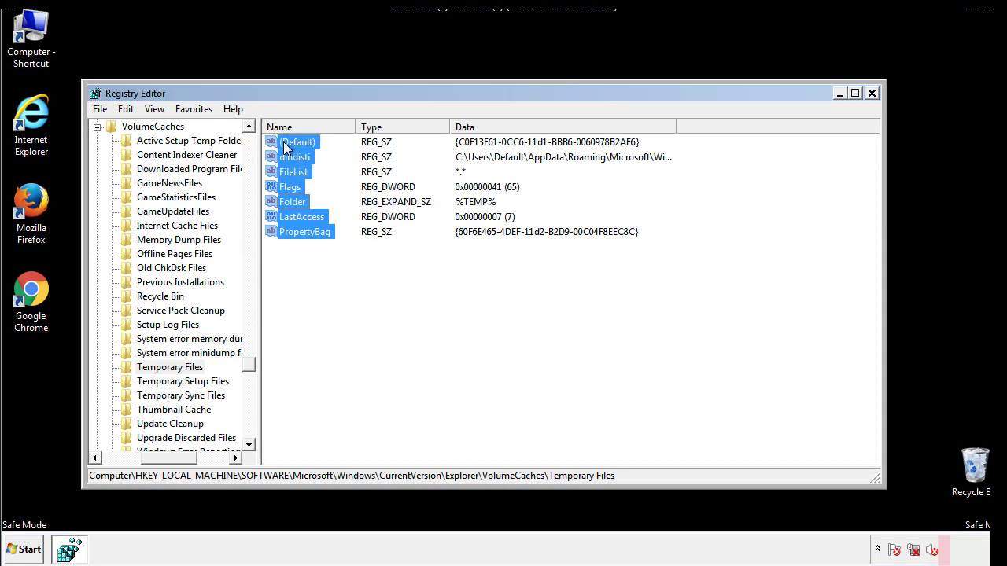
right_click(284, 142)
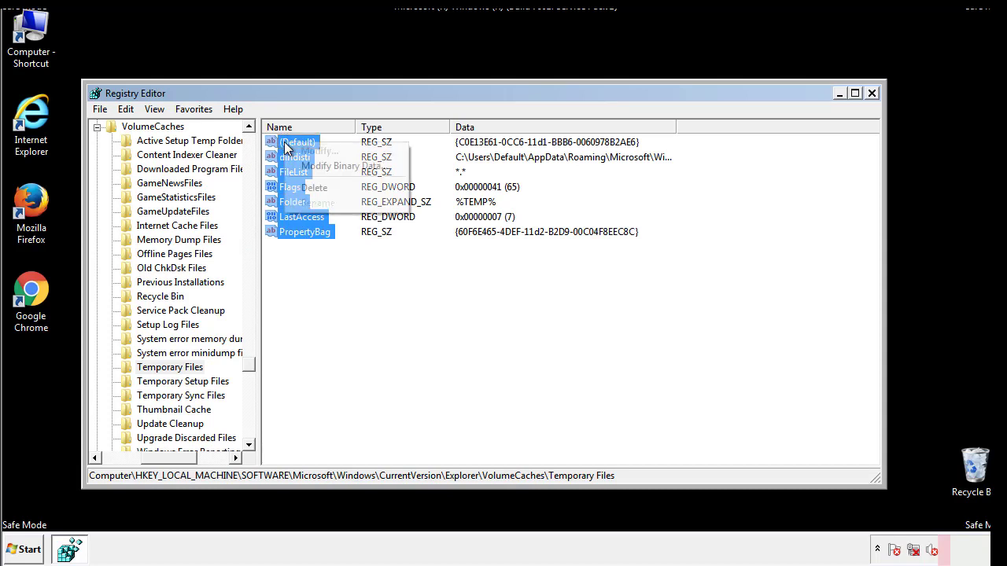
click(308, 187)
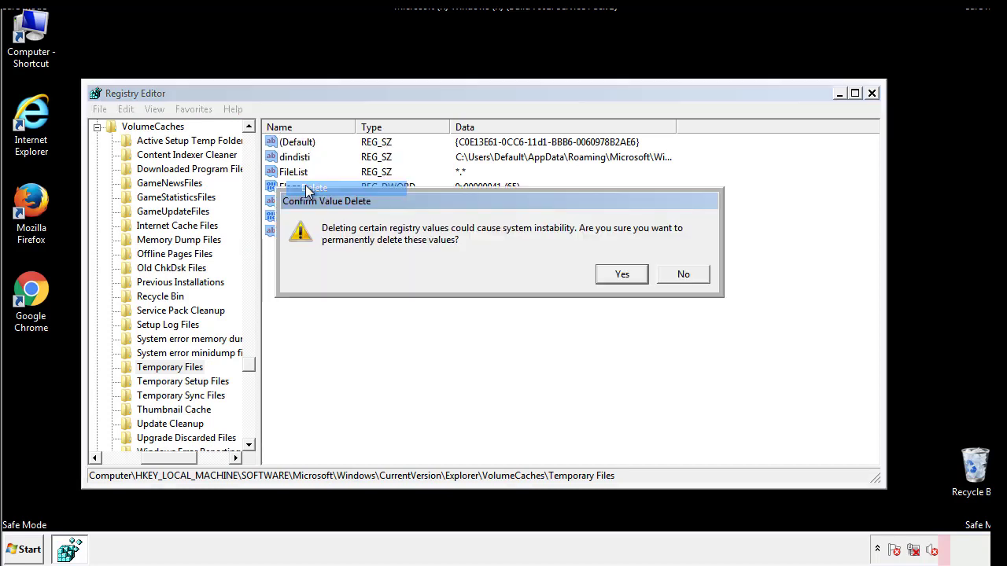
click(623, 274)
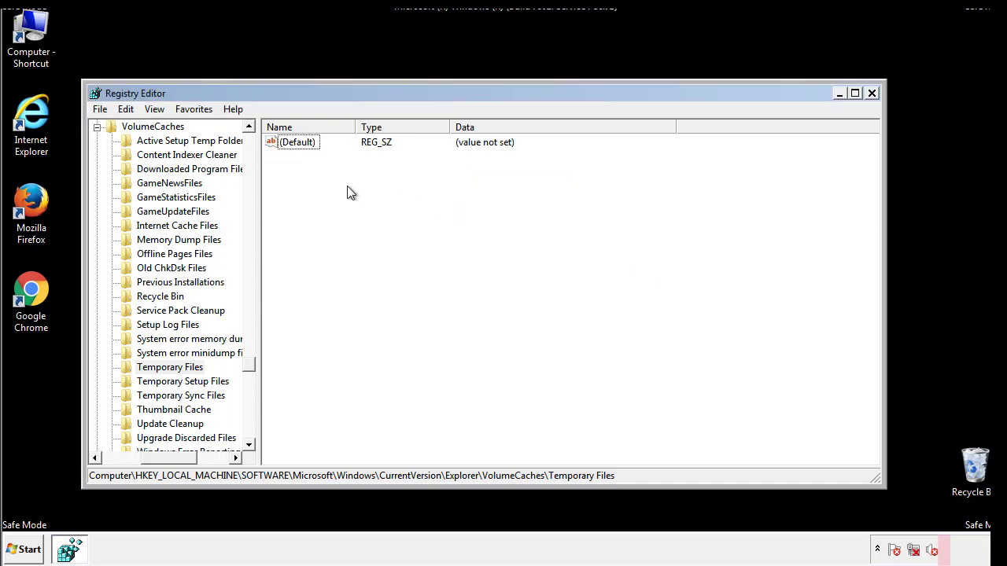
Close Registry Editor and launch System Configuration via msconfig
click(874, 93)
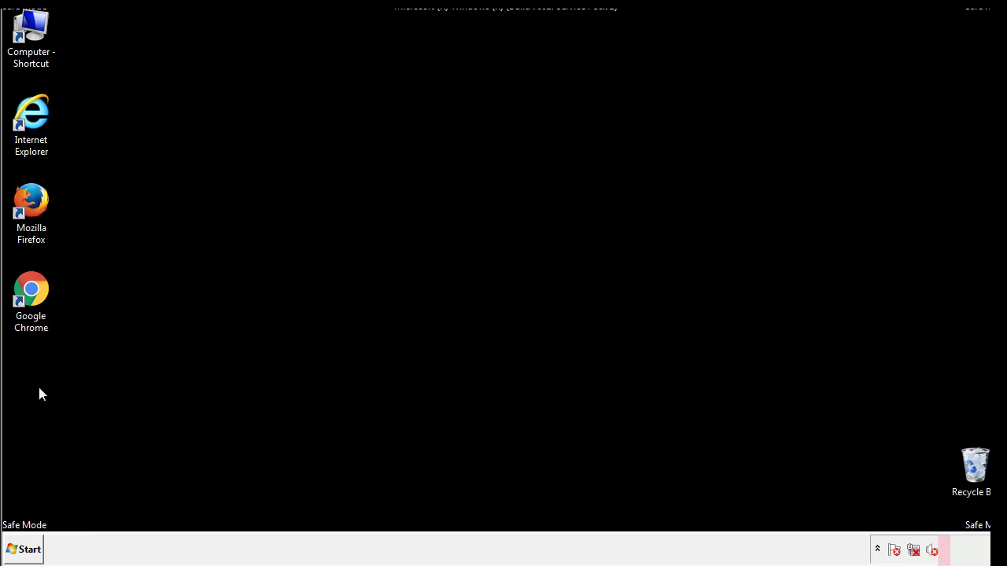
click(19, 551)
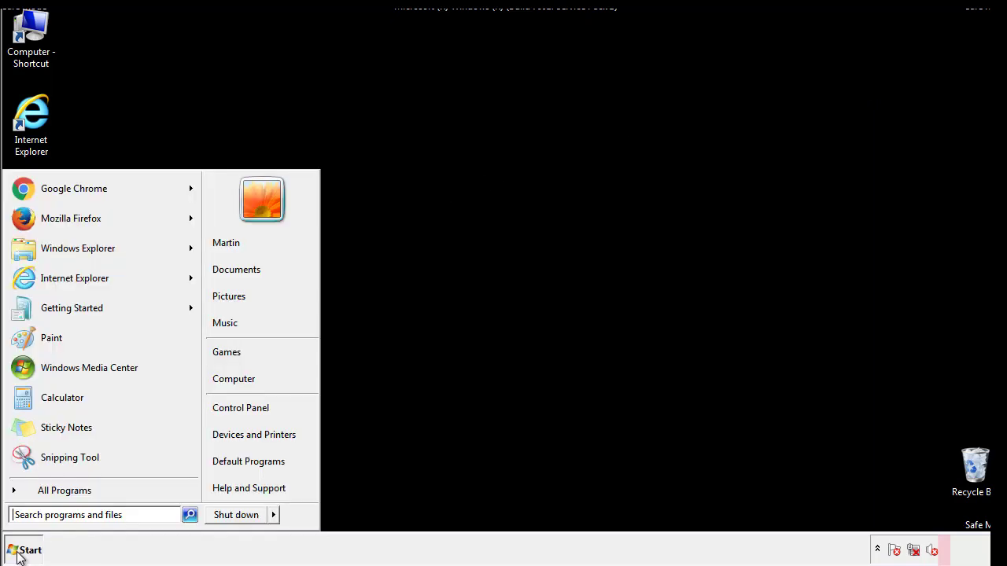
click(54, 515)
text(mscon)
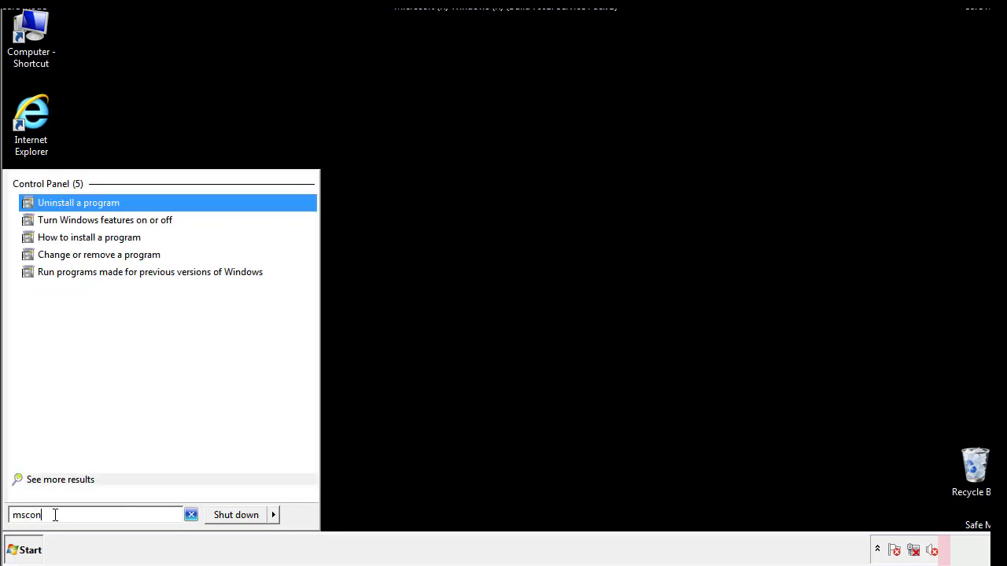
text(fig)
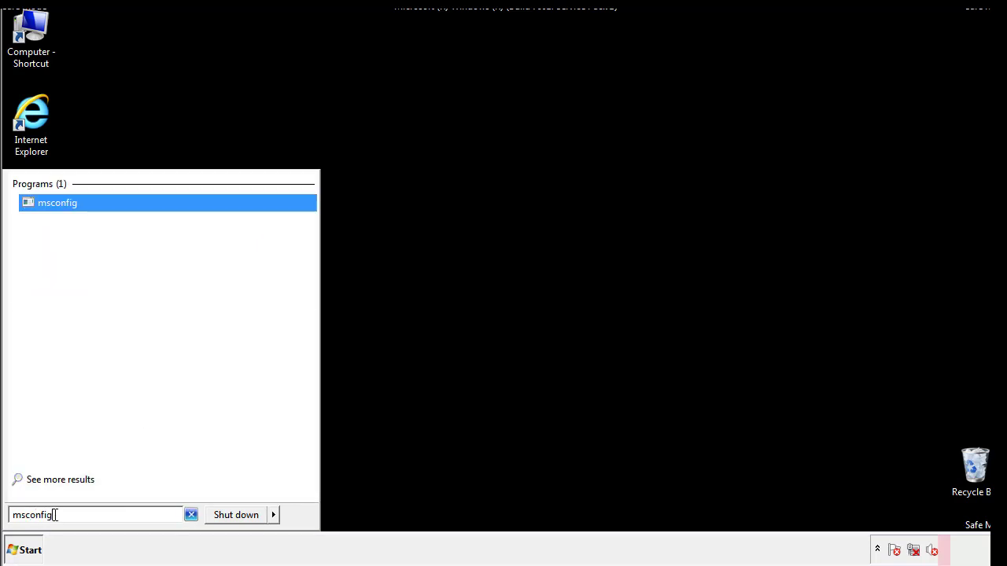
key(Return)
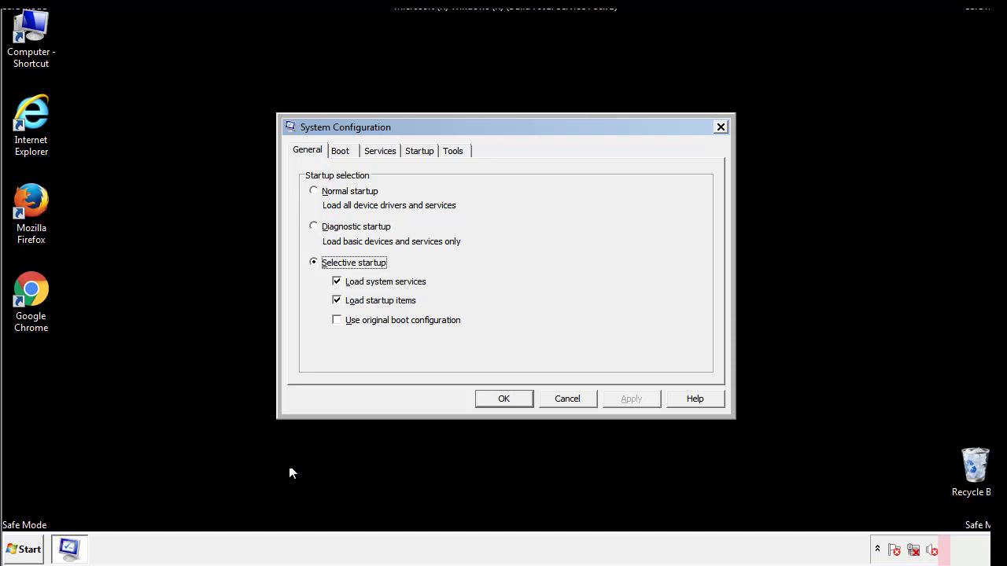
Uncheck Safe boot on the Boot tab, apply it, and restart the computer
click(343, 151)
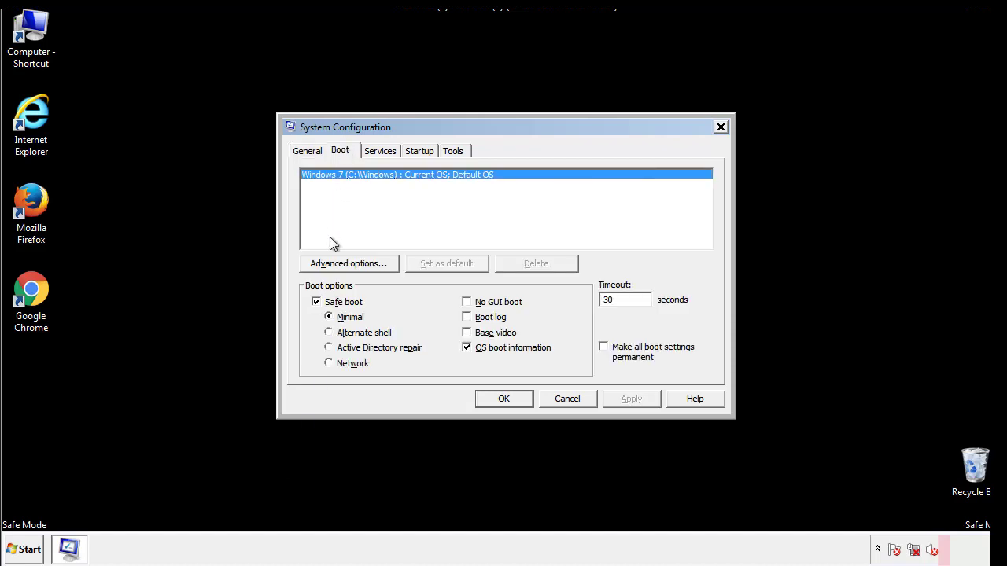
click(317, 302)
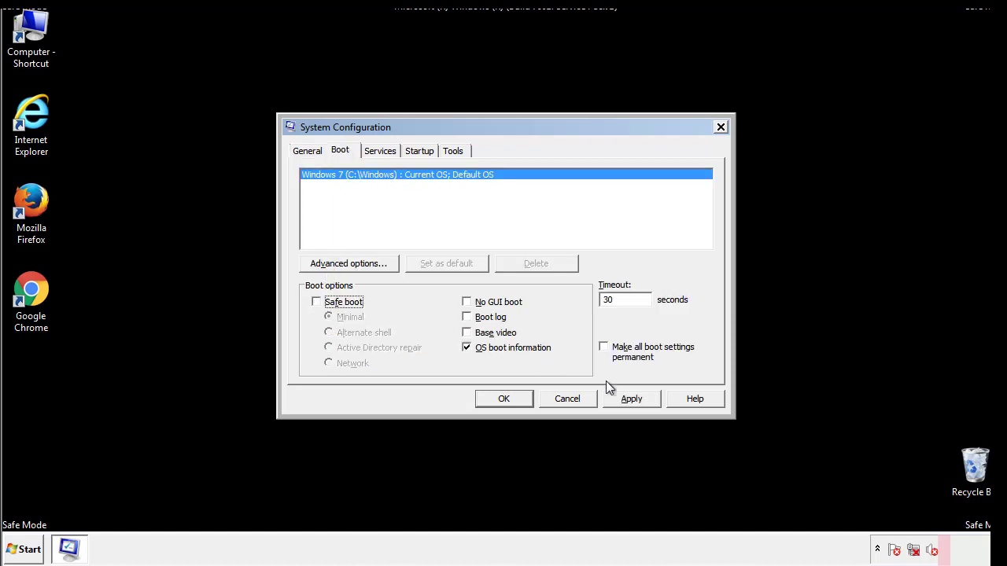
click(633, 398)
click(502, 399)
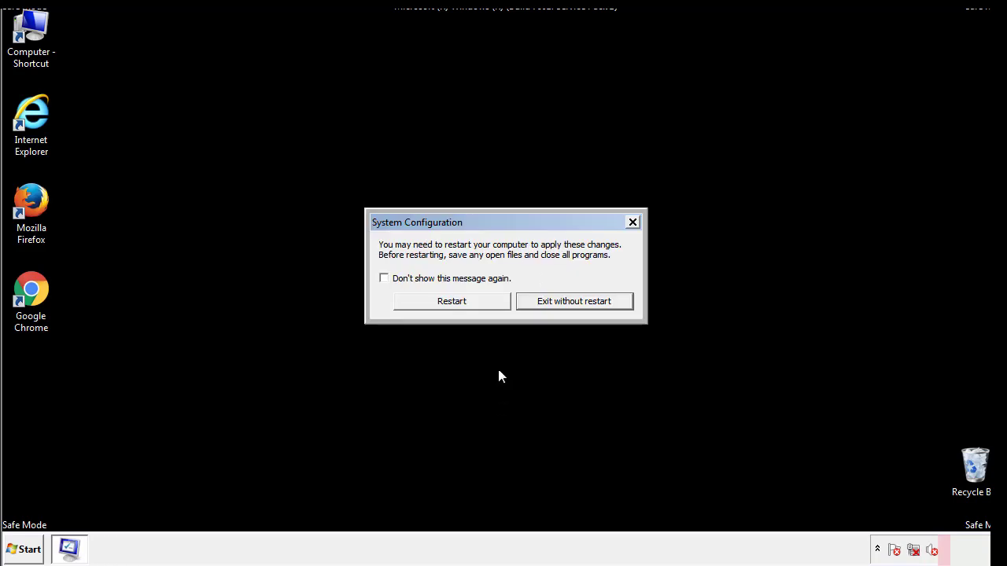
click(465, 307)
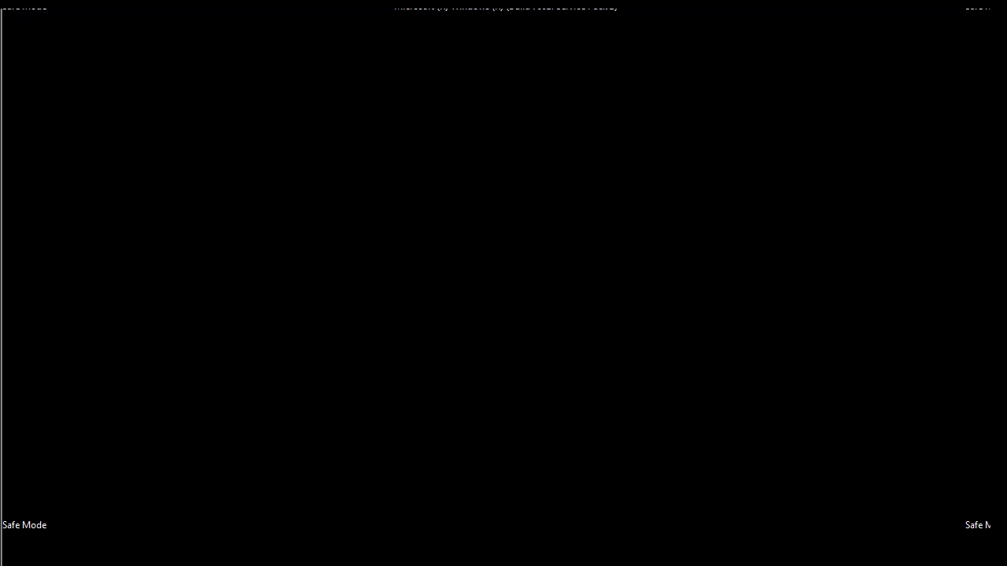